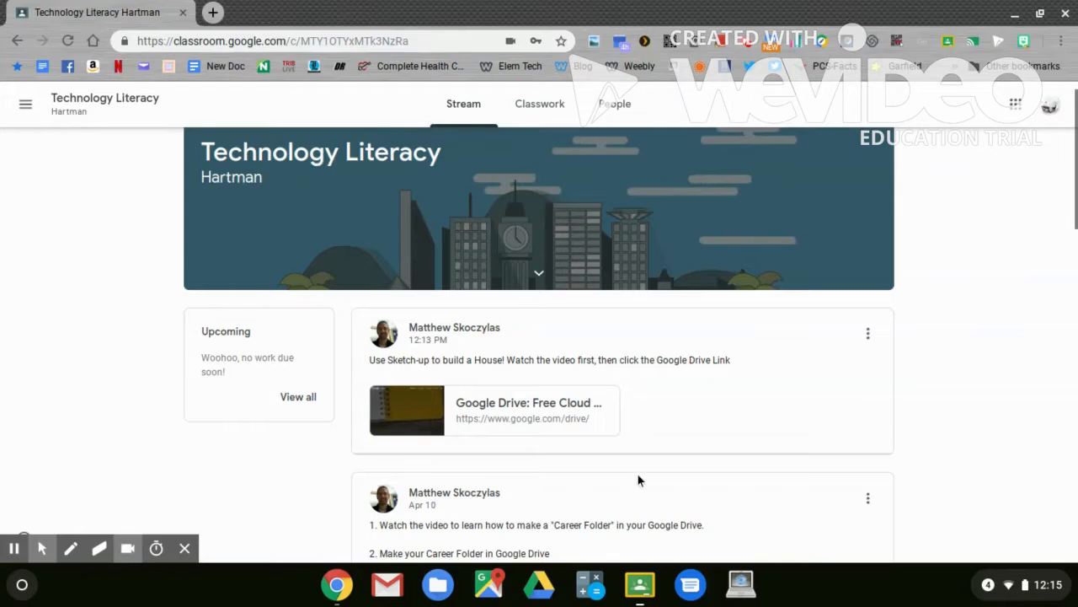
- Open Google Drive from the class post's link and create a new SketchUp for Schools file in My Drive
left_click(552, 421)
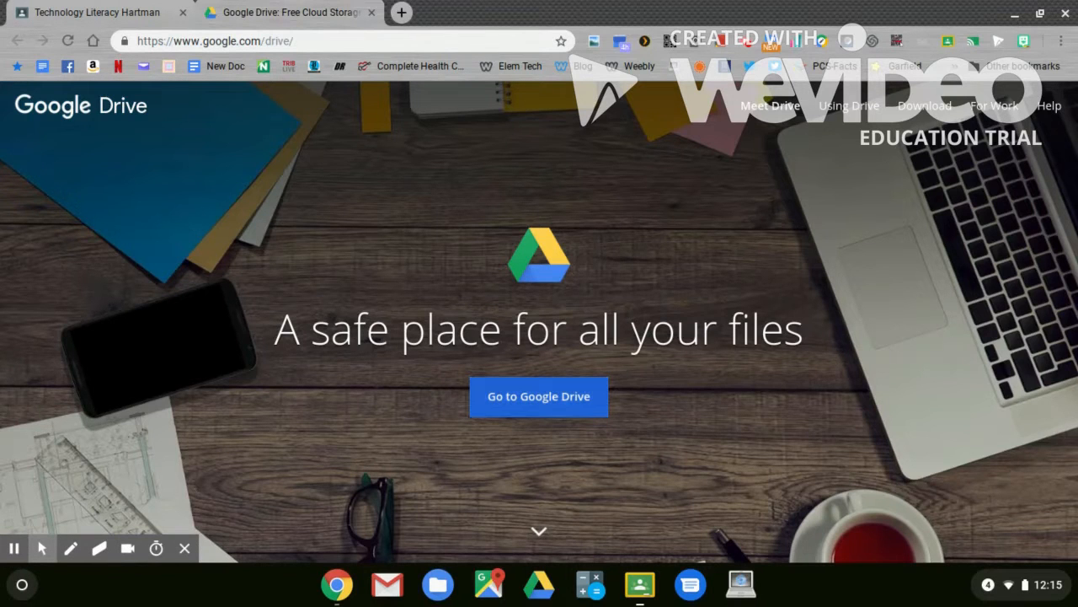
left_click(543, 403)
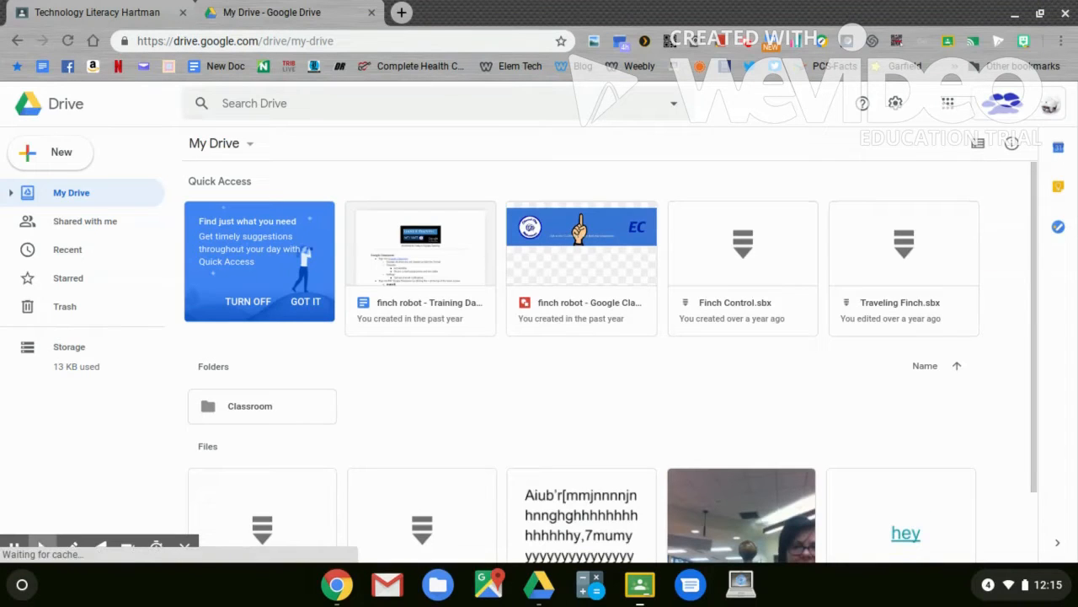
left_click(68, 153)
mouse_move(67, 318)
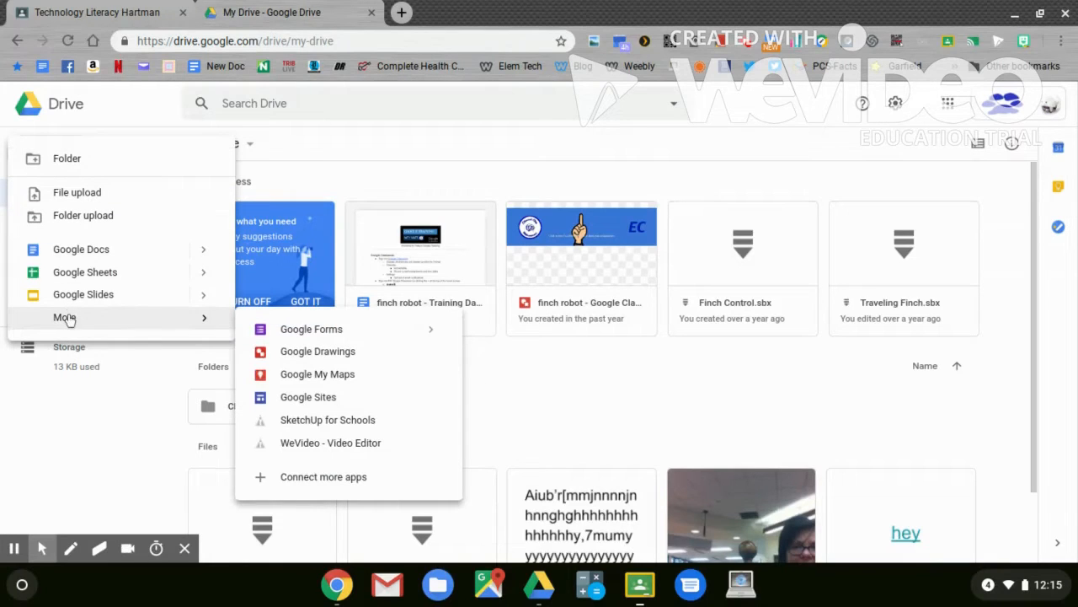
left_click(315, 422)
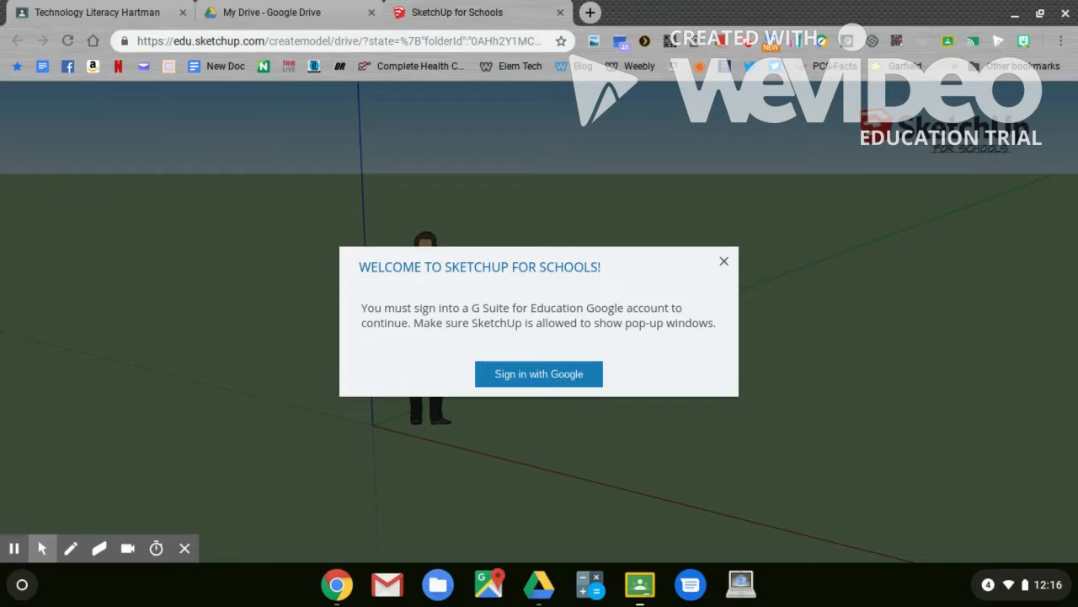
- Sign in to SketchUp with the school Google account and allow it the requested access
left_click(544, 377)
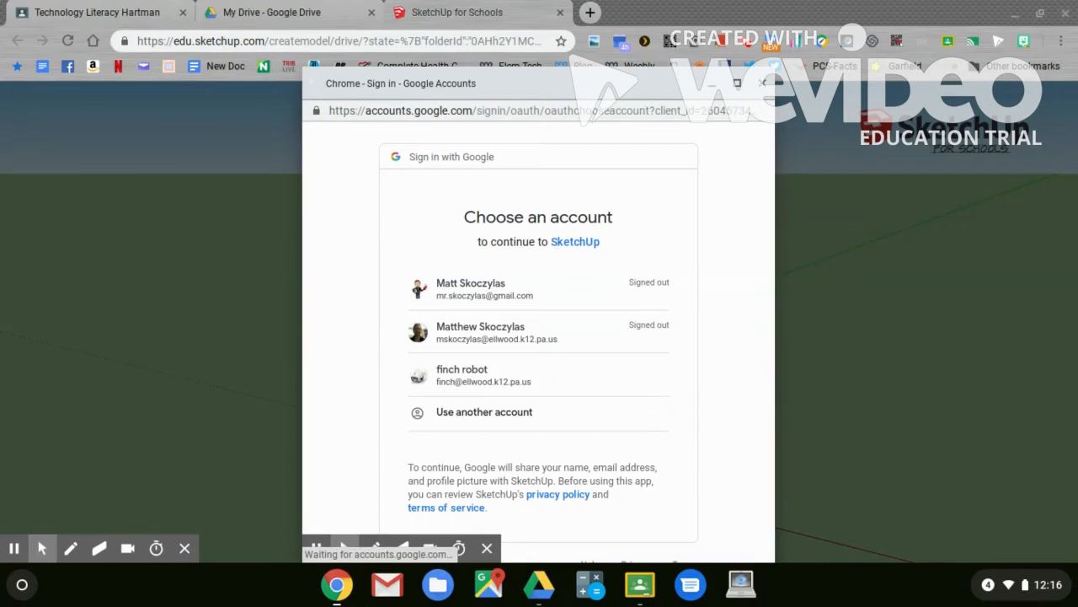
left_click(495, 375)
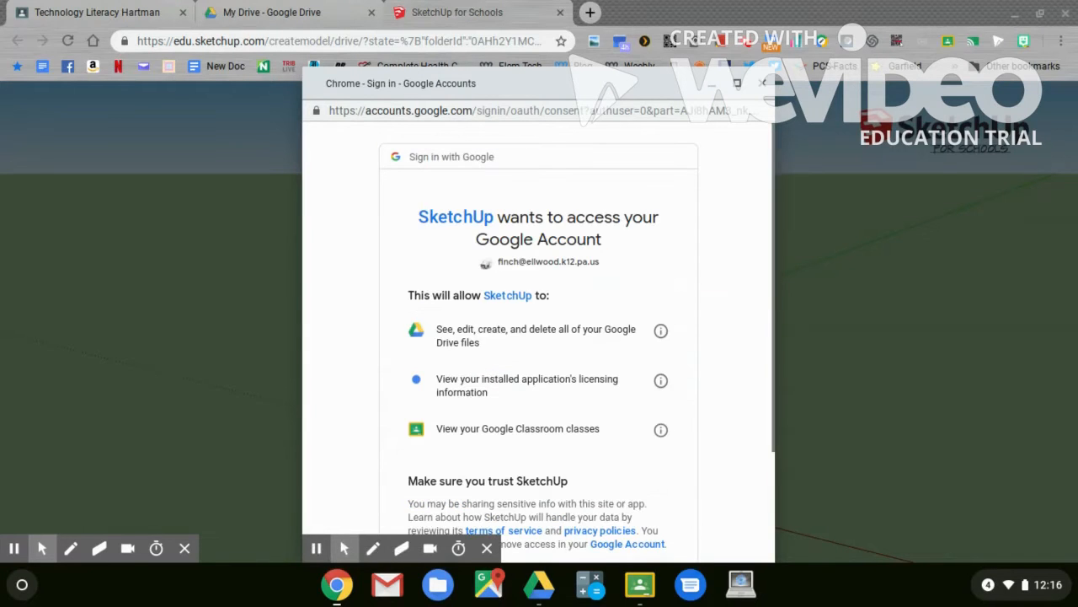
scroll(641, 463, "down", 3)
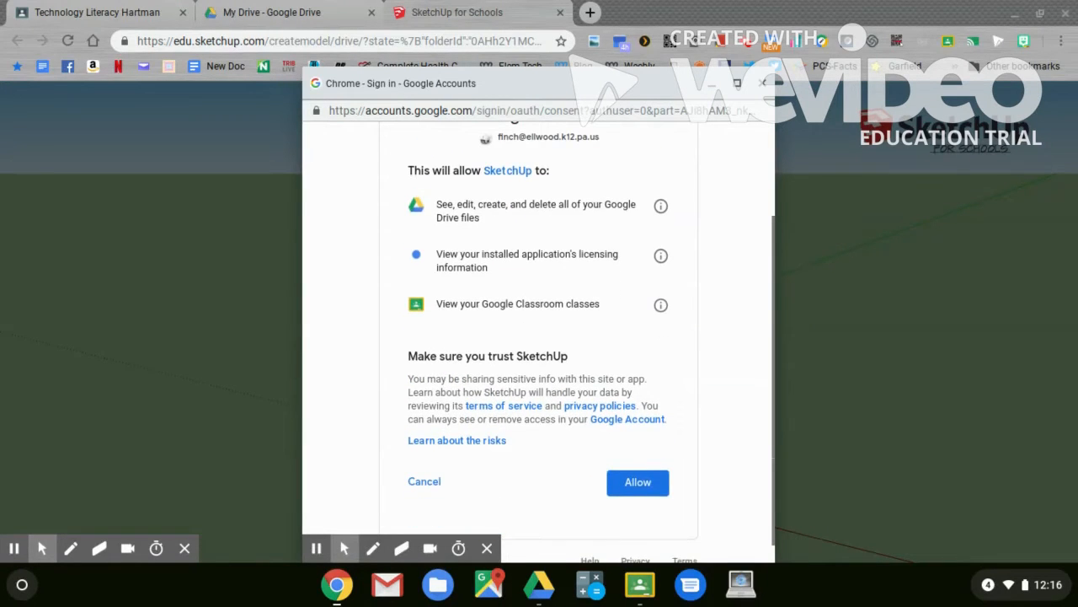
left_click(642, 483)
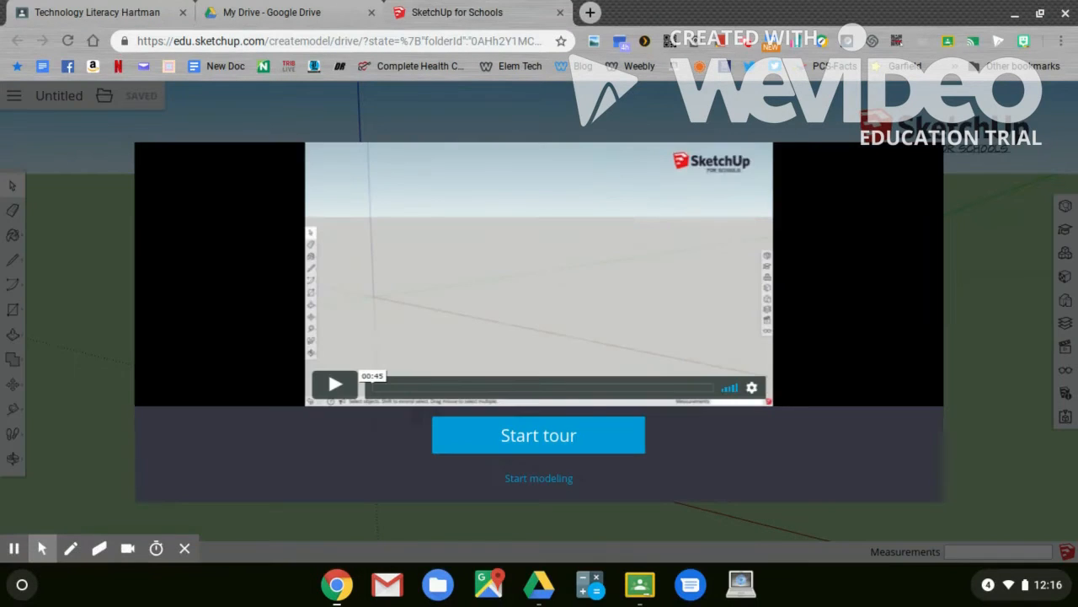
- Skip the tour and start a new model from the Simple Template - Feet and Inches
left_click(564, 482)
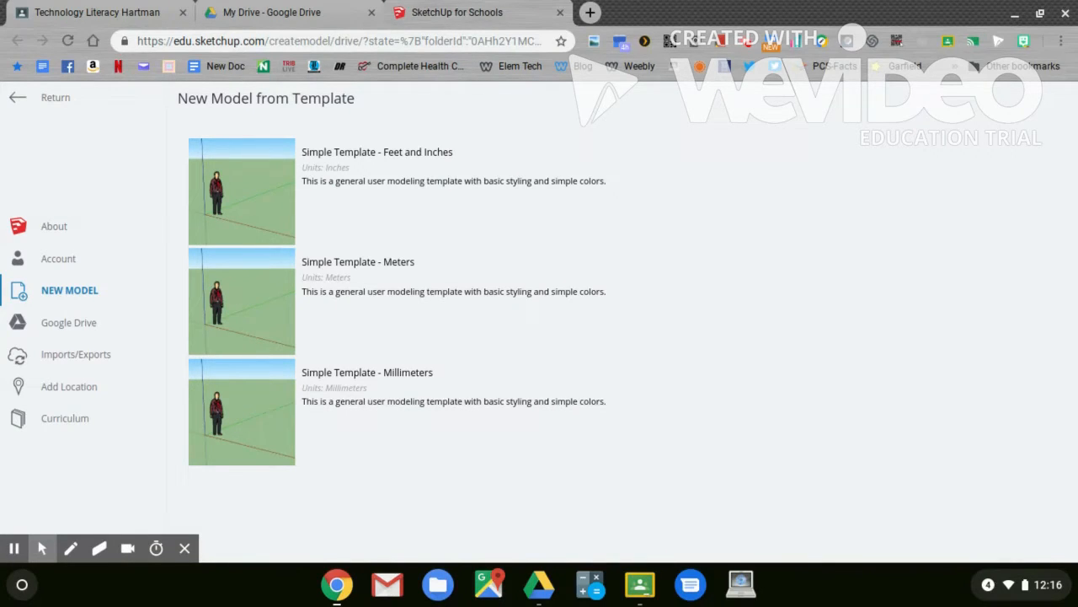
left_click(275, 180)
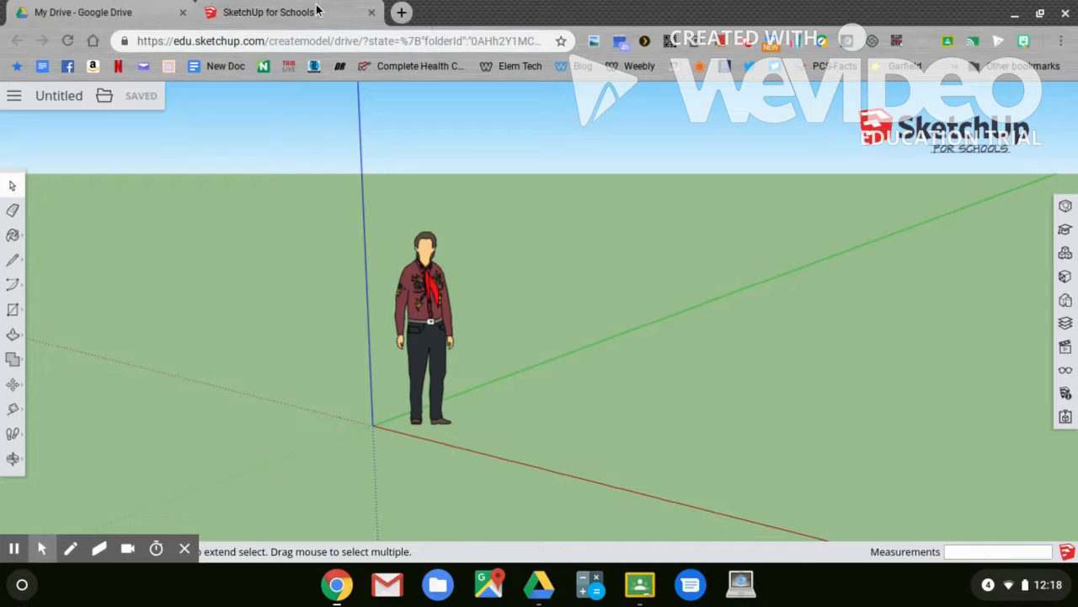
- Separate the SketchUp tab into its own window and arrange it side by side with the Google Drive window
left_click_drag(317, 10, 319, 42)
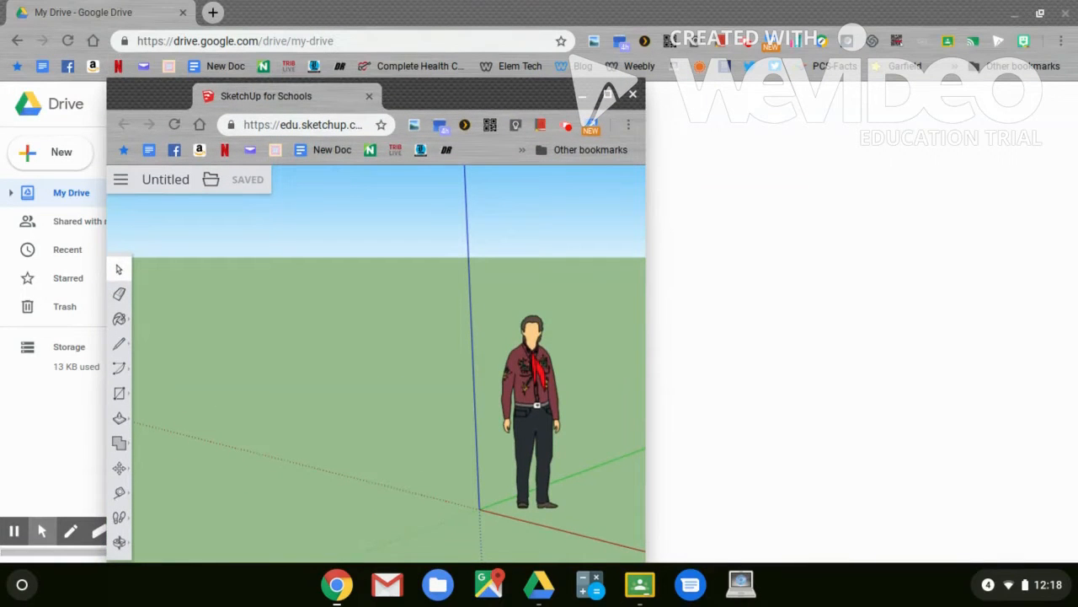
left_click_drag(429, 95, 1043, 145)
left_click_drag(929, 142, 1075, 160)
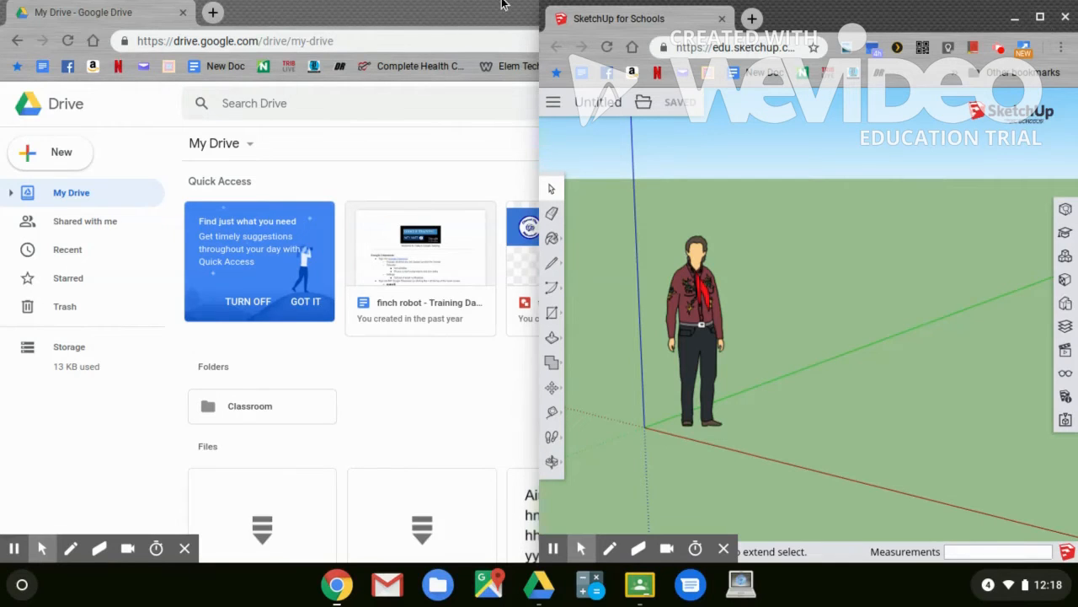
left_click(147, 4)
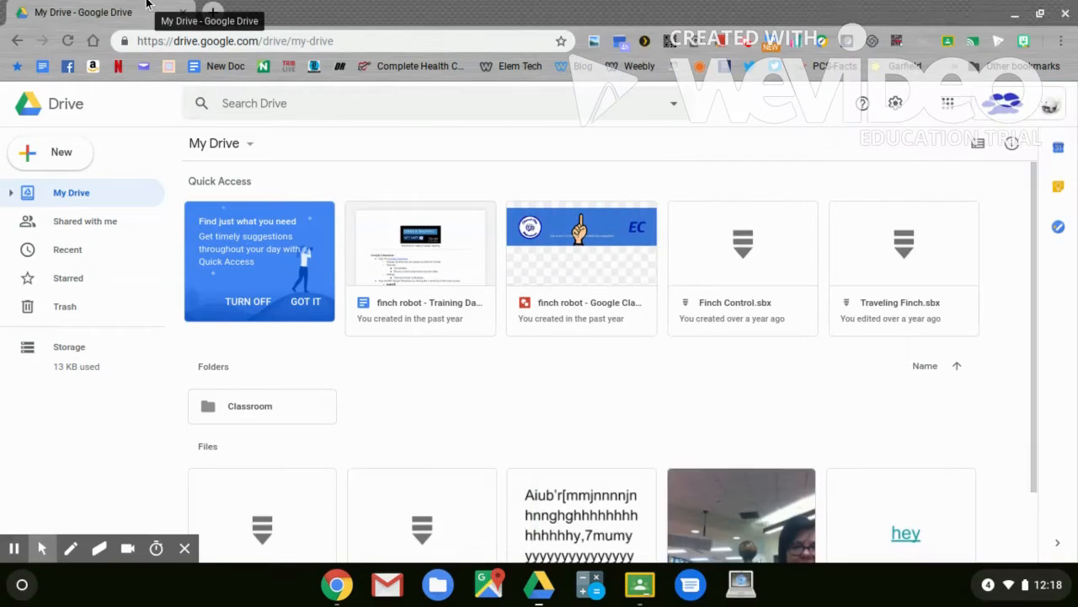
double_click(147, 4)
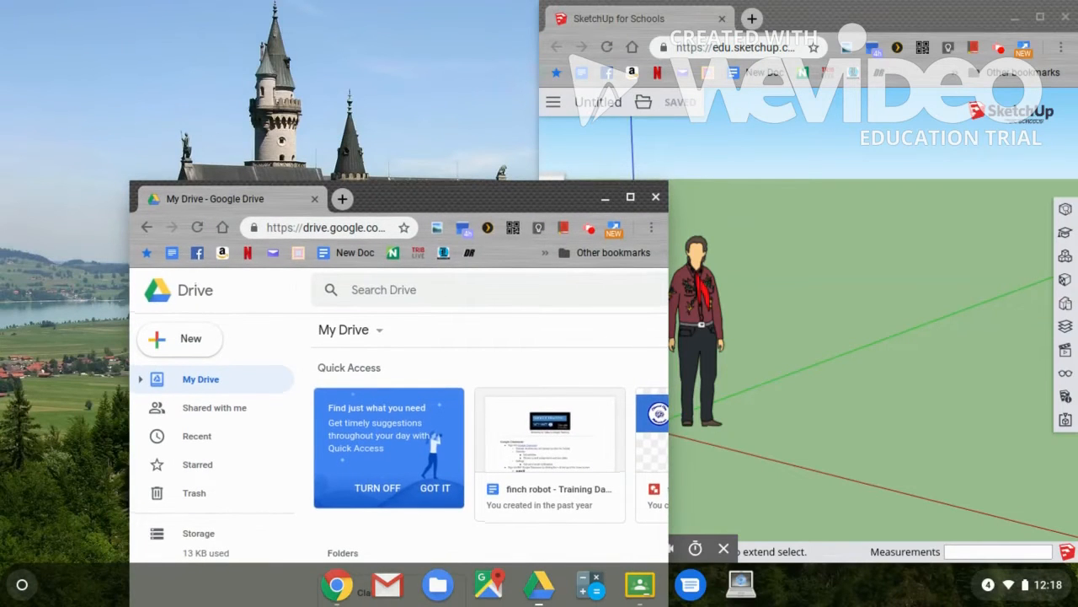
left_click_drag(472, 195, 200, 182)
left_click_drag(15, 183, 0, 183)
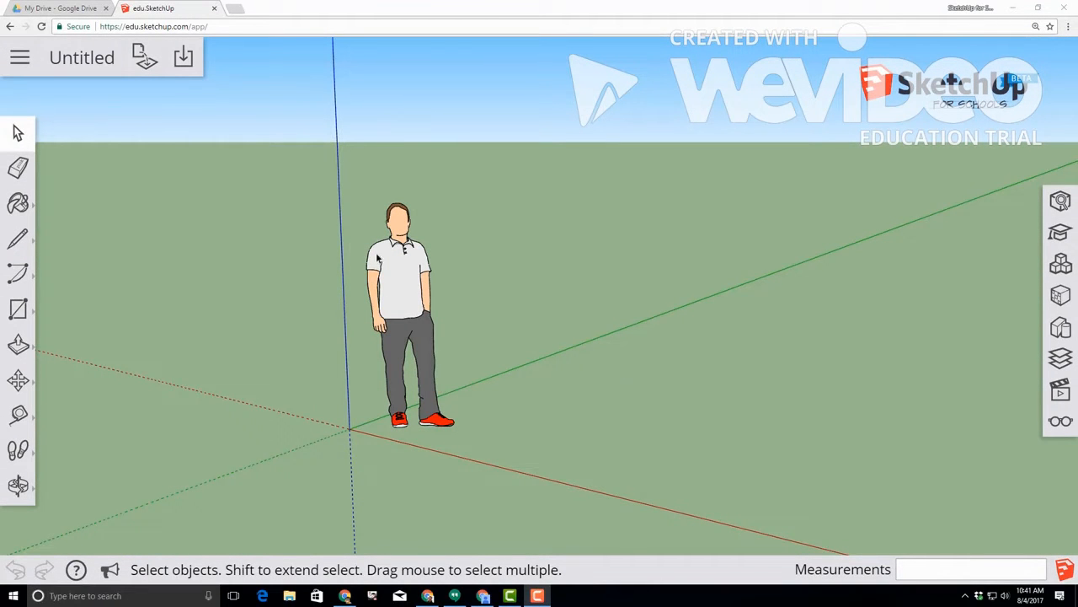
- Name the untitled model myfun and save it in the SketchUp models folder on Google Drive
left_click(78, 61)
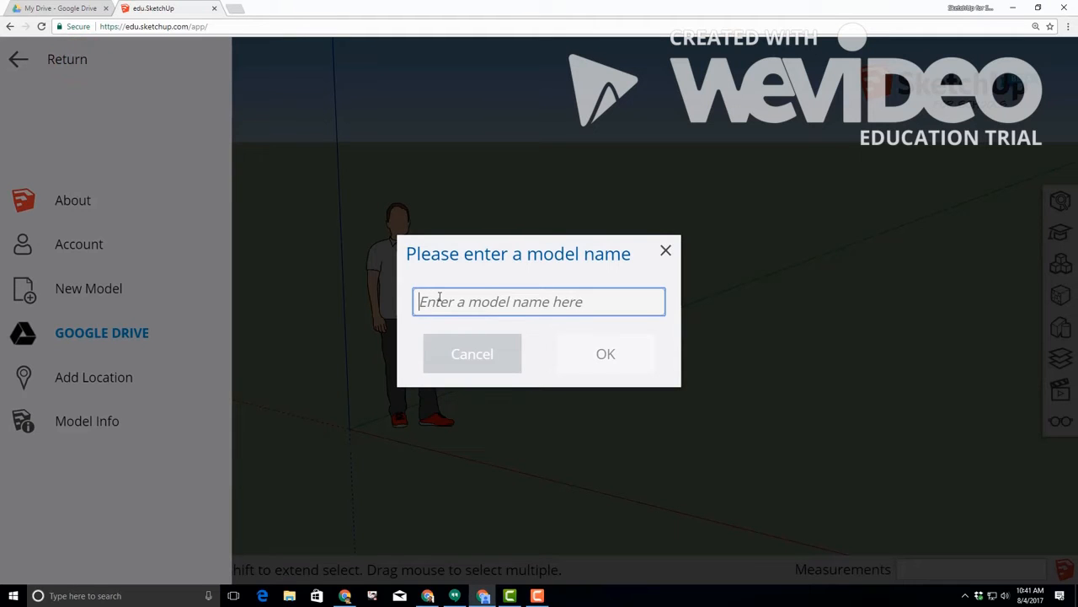
type("myfun")
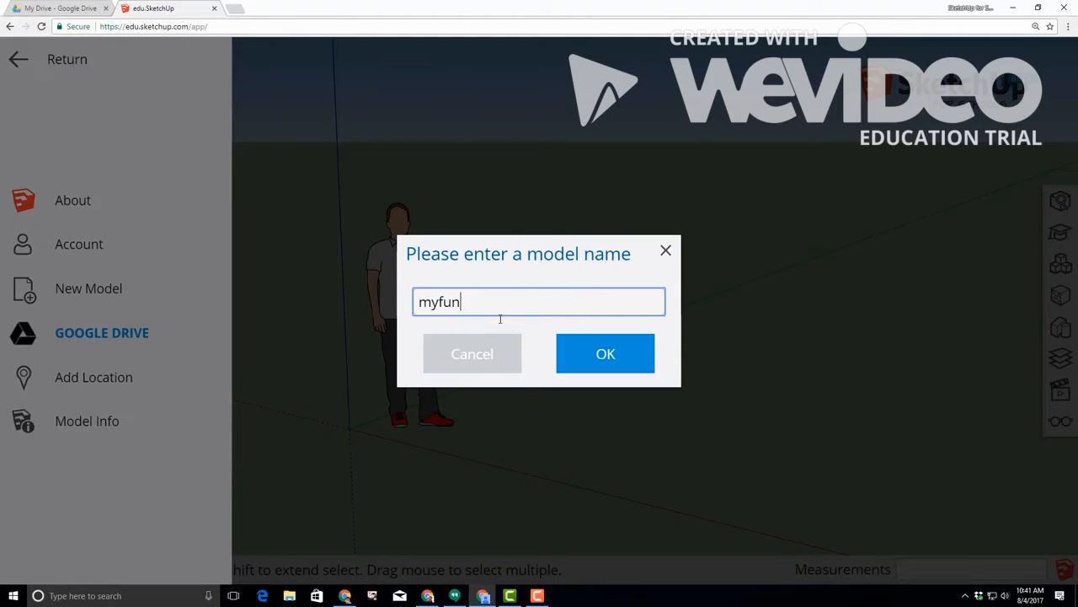
left_click(602, 354)
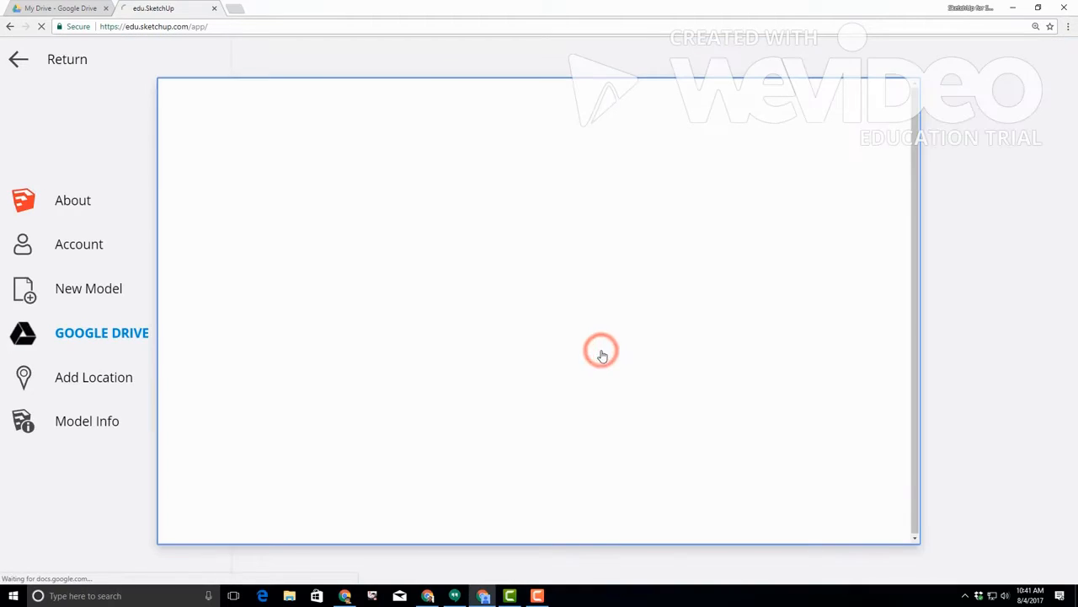
left_click(268, 326)
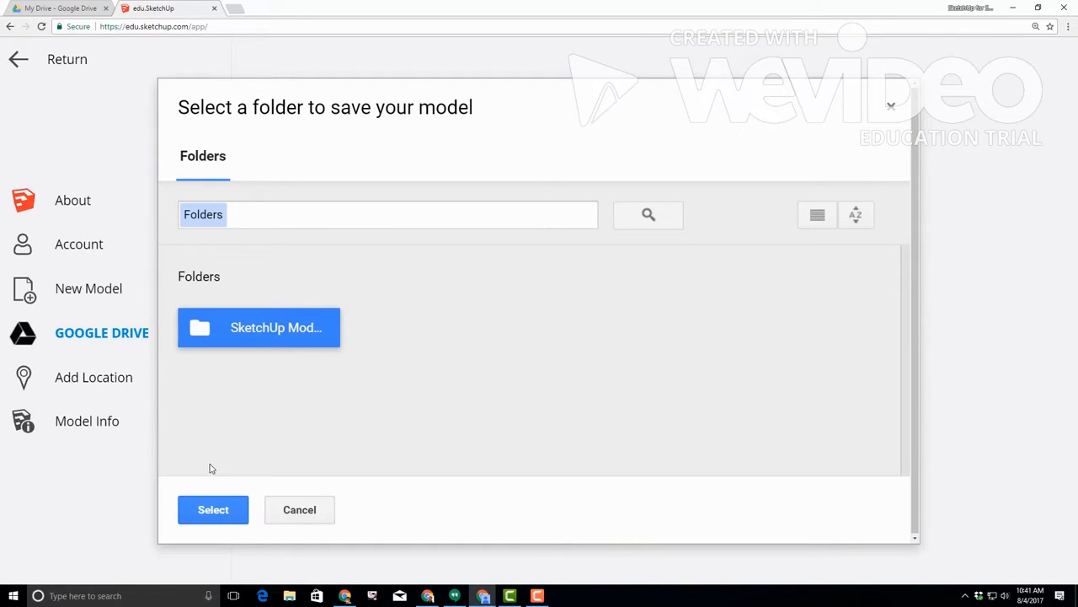
left_click(213, 510)
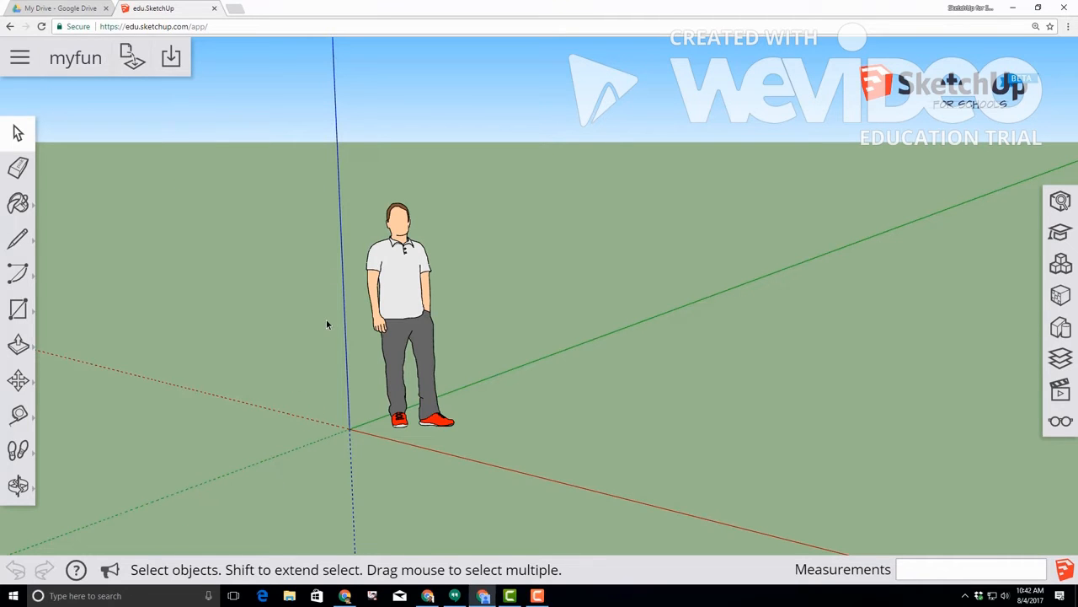
- Switch to Google Drive and open the SketchUp models folder to view the saved files
left_click(48, 9)
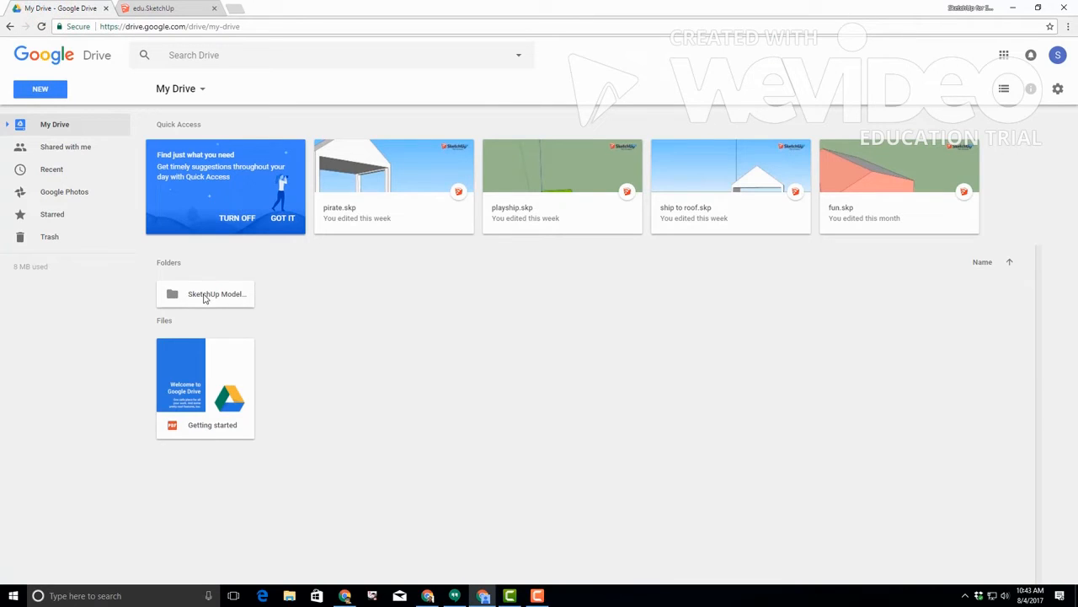
double_click(203, 295)
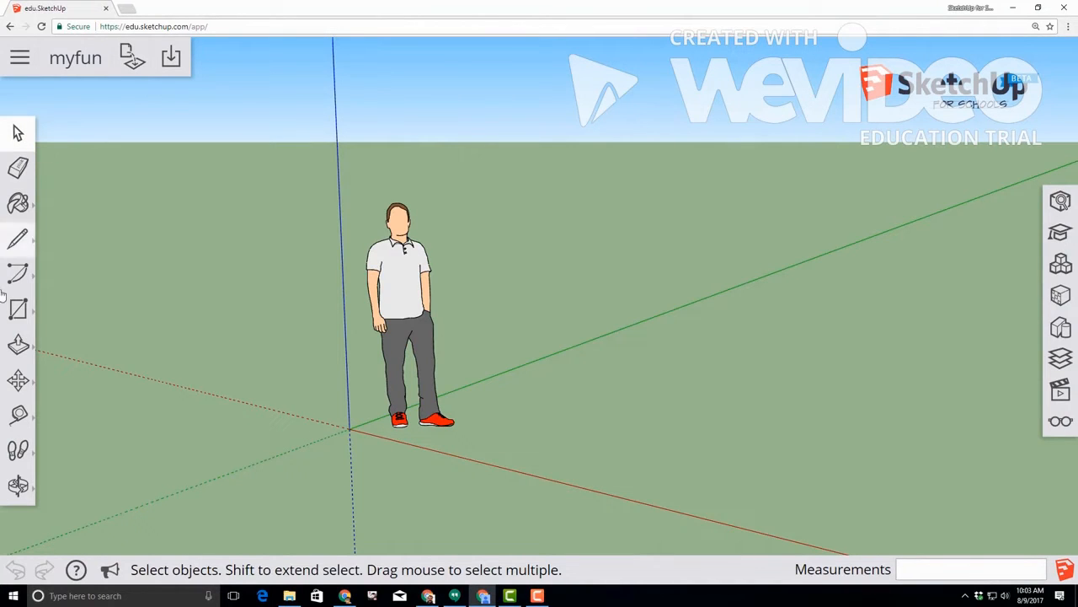
- Activate the Rectangle tool and show the related shape tools, including Polygon
left_click(16, 133)
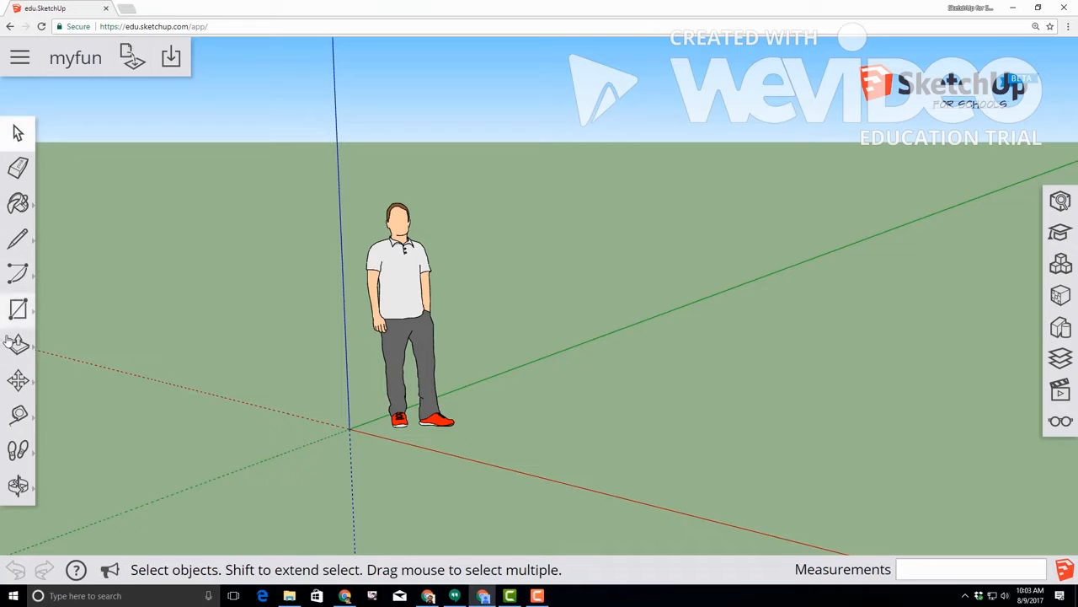
left_click(12, 314)
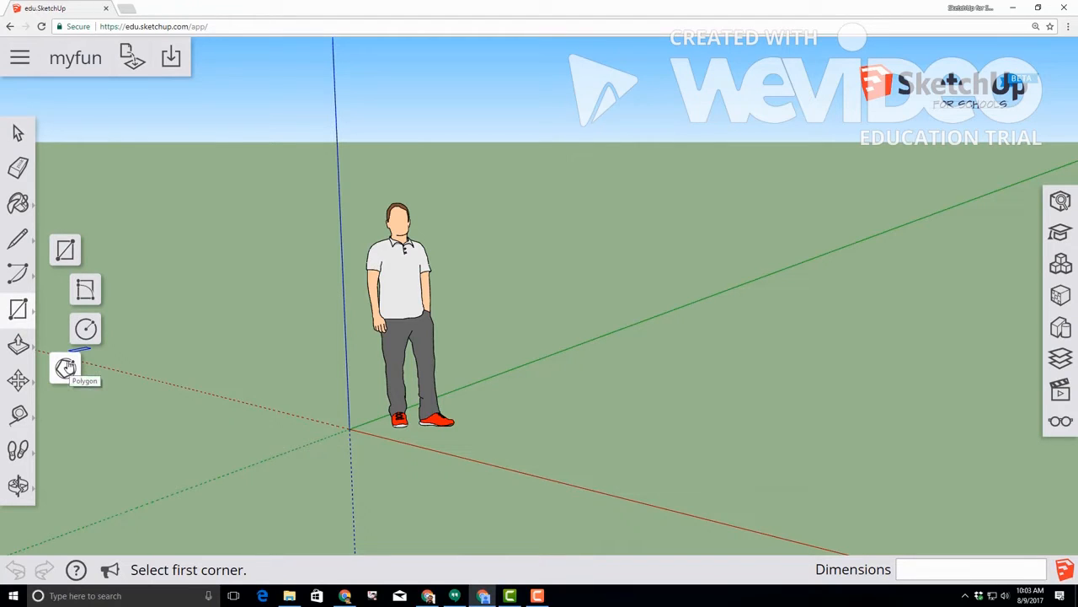
- Orbit the camera back and forth around the standing figure to view it from different angles
left_click(18, 486)
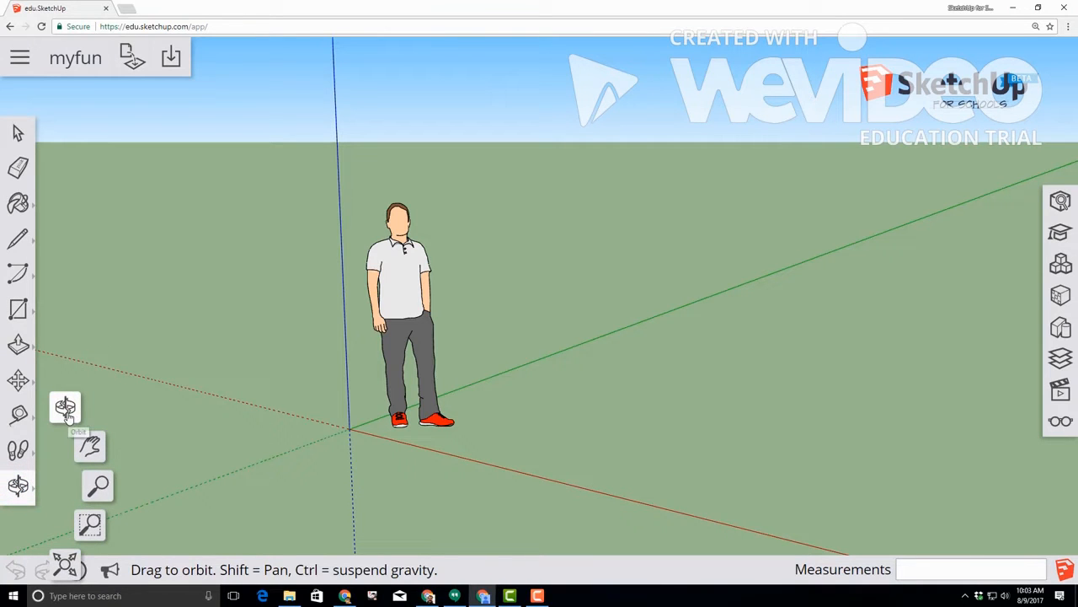
left_click(66, 411)
left_click_drag(293, 395, 631, 351)
left_click_drag(612, 380, 358, 346)
mouse_move(168, 320)
left_mouse_down()
mouse_move(542, 315)
mouse_move(522, 319)
left_mouse_up()
left_click_drag(302, 330, 619, 331)
mouse_move(709, 335)
left_mouse_down()
mouse_move(426, 365)
mouse_move(633, 362)
mouse_move(217, 407)
left_mouse_up()
- Pan the view to shift the standing figure sideways in the drawing area
left_click(18, 484)
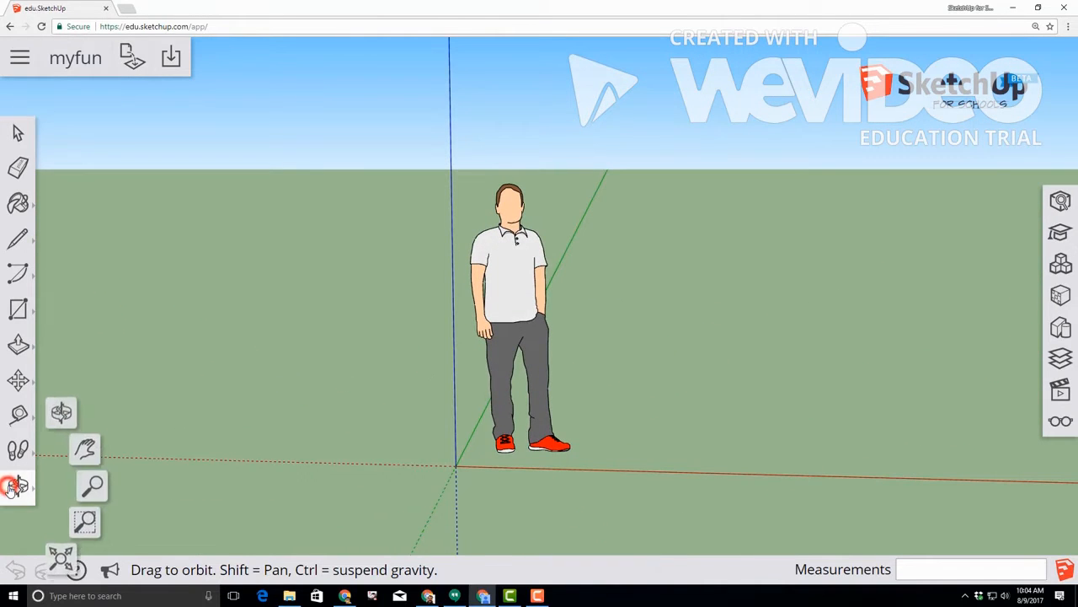
left_click(88, 453)
left_click_drag(279, 368, 452, 392)
- Zoom in and out on the standing figure using the Zoom tool
left_click(4, 490)
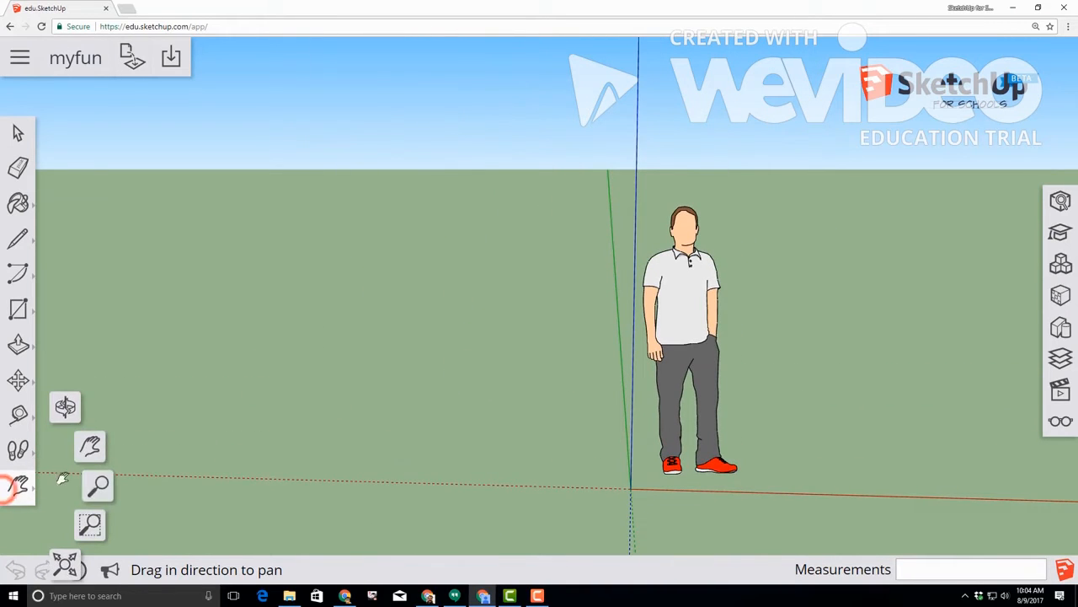
left_click(96, 483)
left_click_drag(553, 443, 556, 395)
scroll(557, 395, "down", 2)
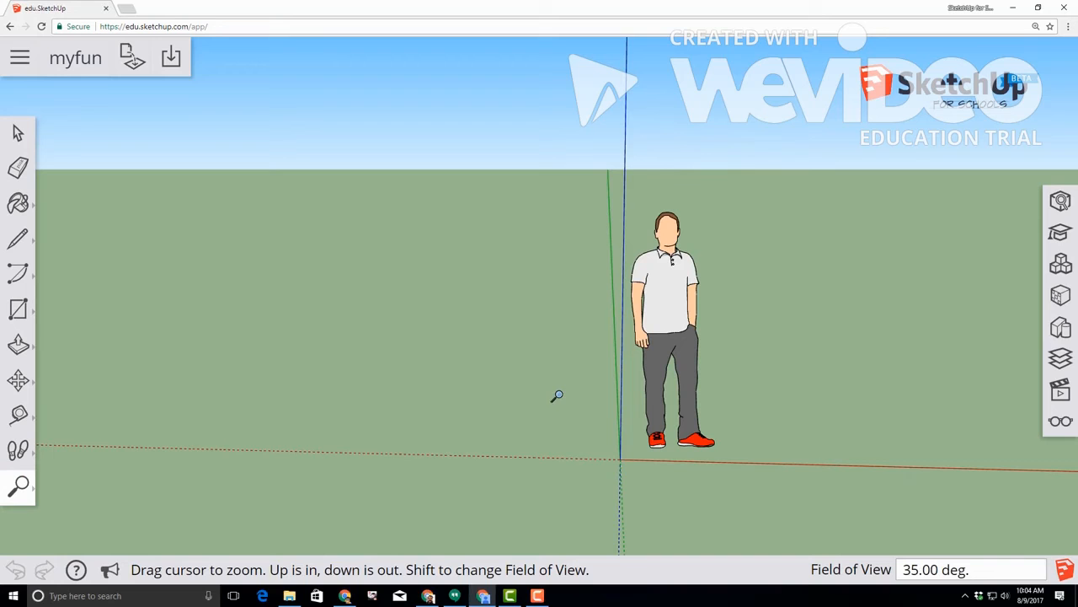
- Return to the Orbit tool and rotate the view slightly around the figure
left_click(23, 487)
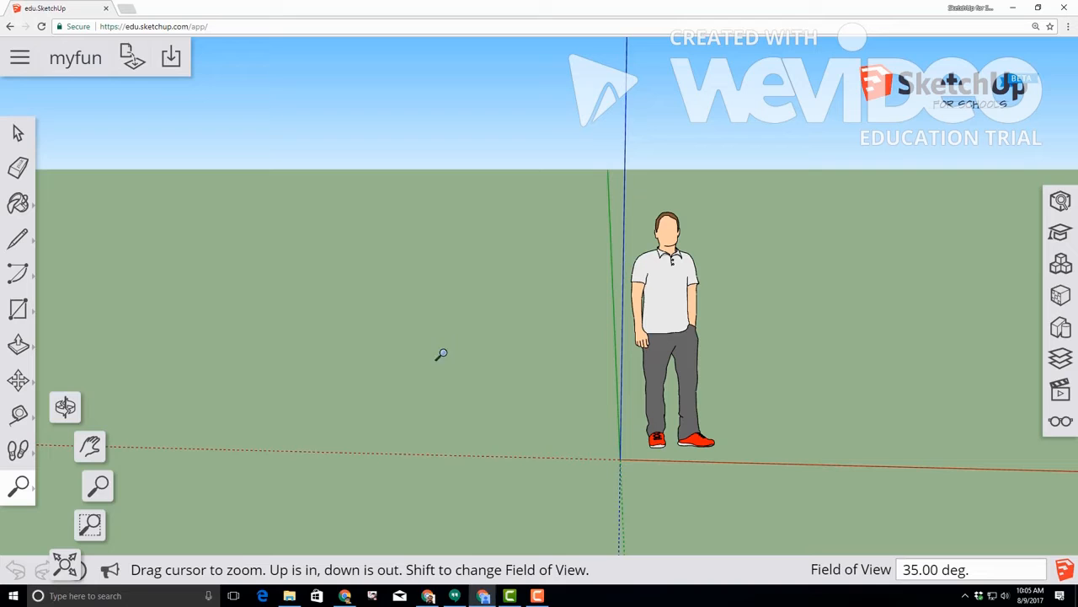
key("o")
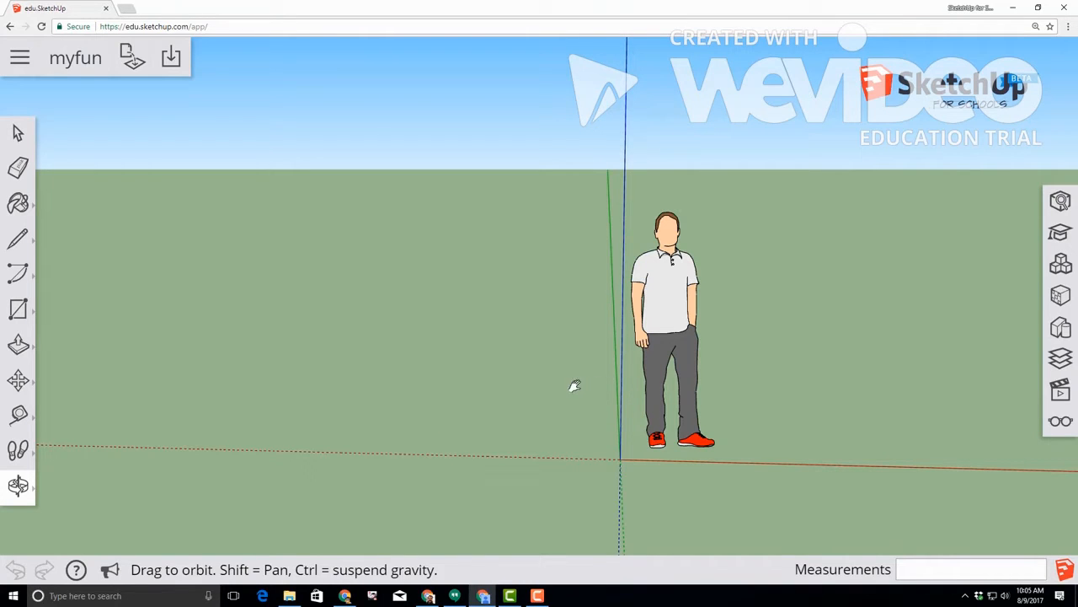
left_click_drag(532, 385, 304, 402)
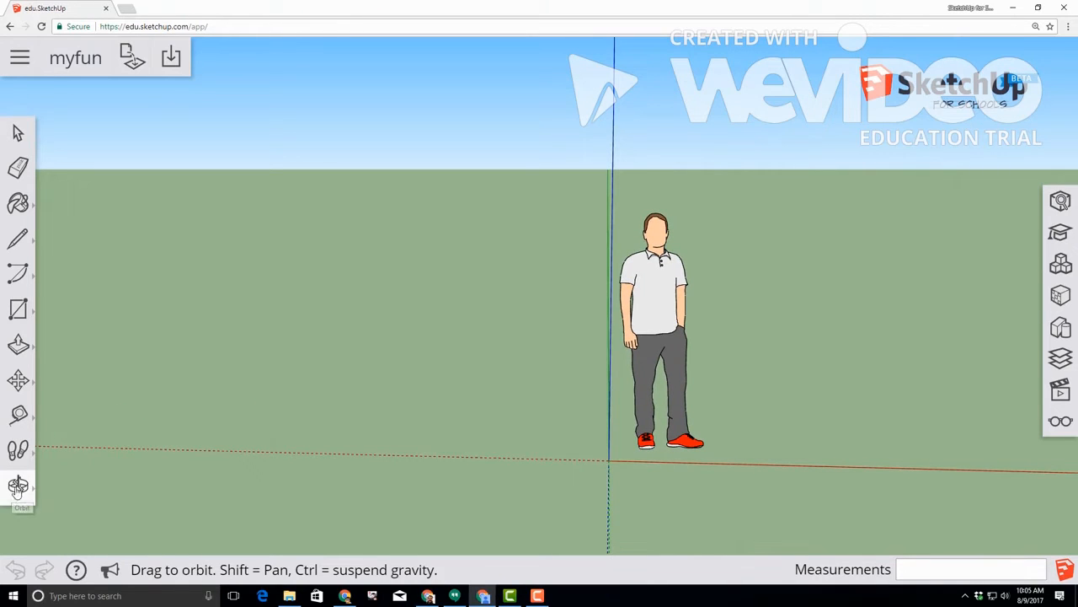
left_click_drag(865, 331, 844, 337)
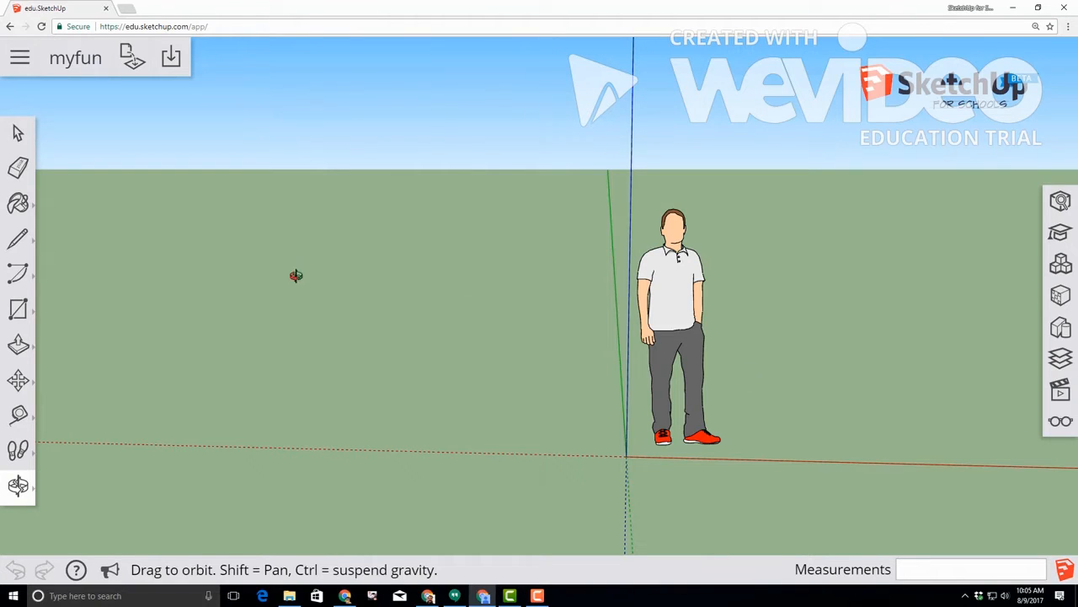
- Examine the 3D Warehouse component search, the material categories and the Instructor guidance for the Orbit tool
left_click(1061, 266)
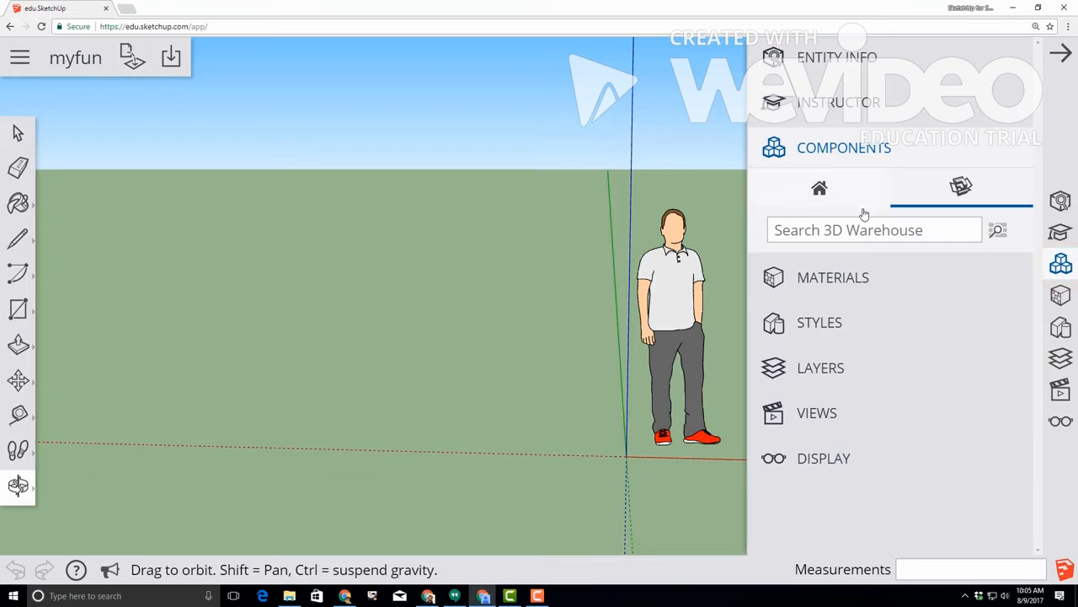
left_click(1017, 281)
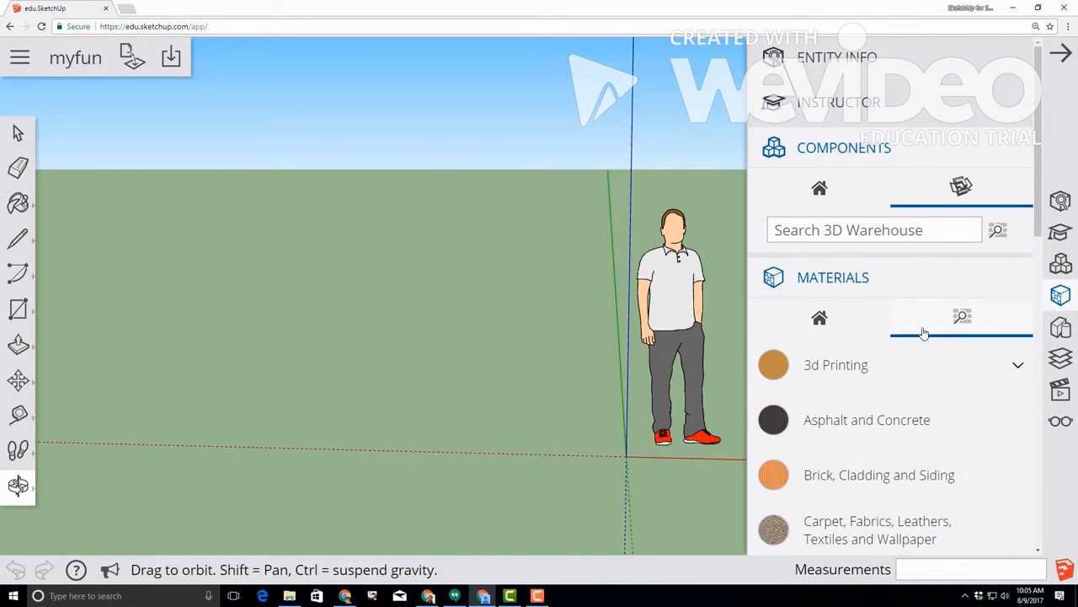
left_click(1061, 233)
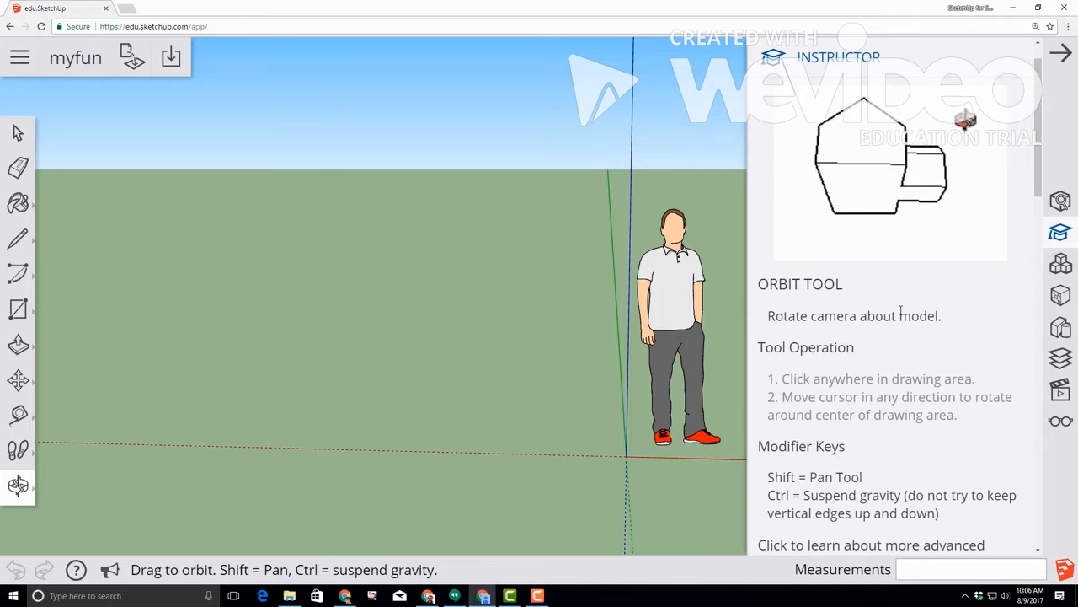
- Read the rest of the Orbit tool guidance and bring up the Instructor guidance for the Line tool
scroll(876, 337, "down", 3)
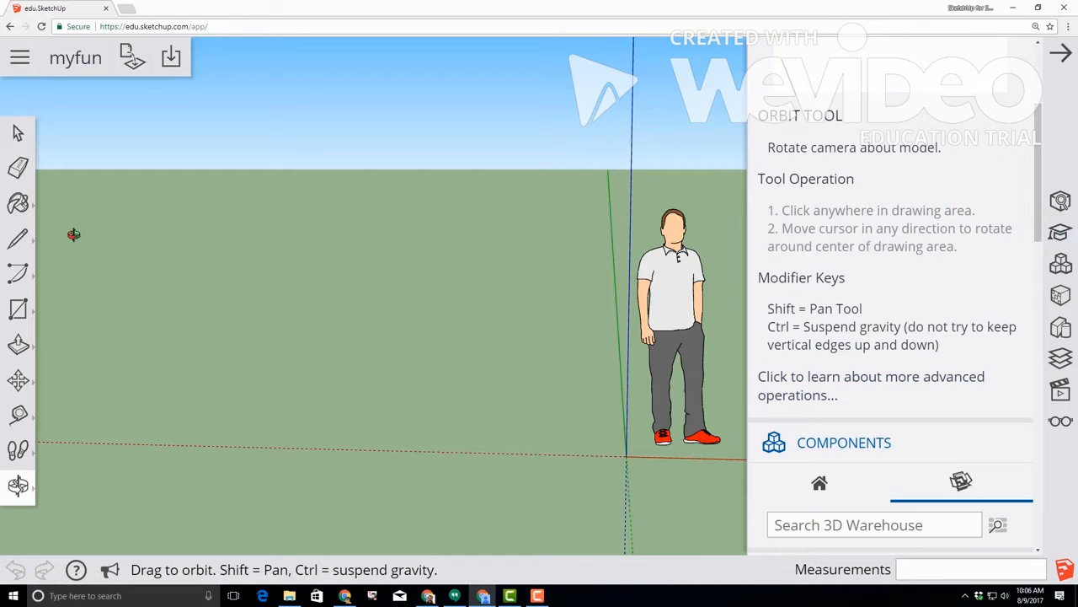
left_click(19, 239)
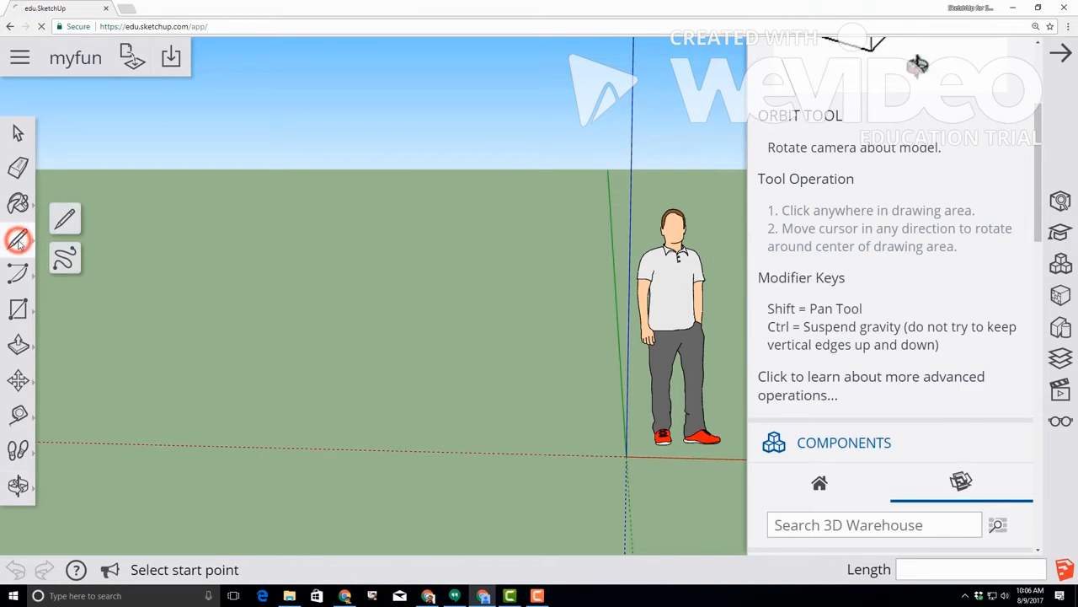
left_click(69, 219)
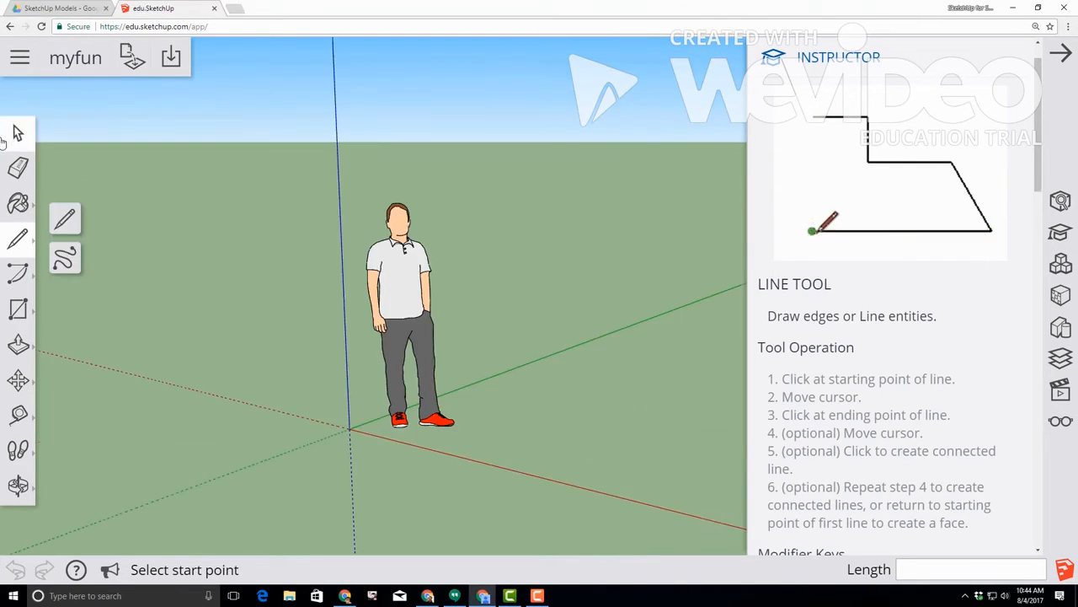
- Select the standing figure with the Select tool
left_click(19, 134)
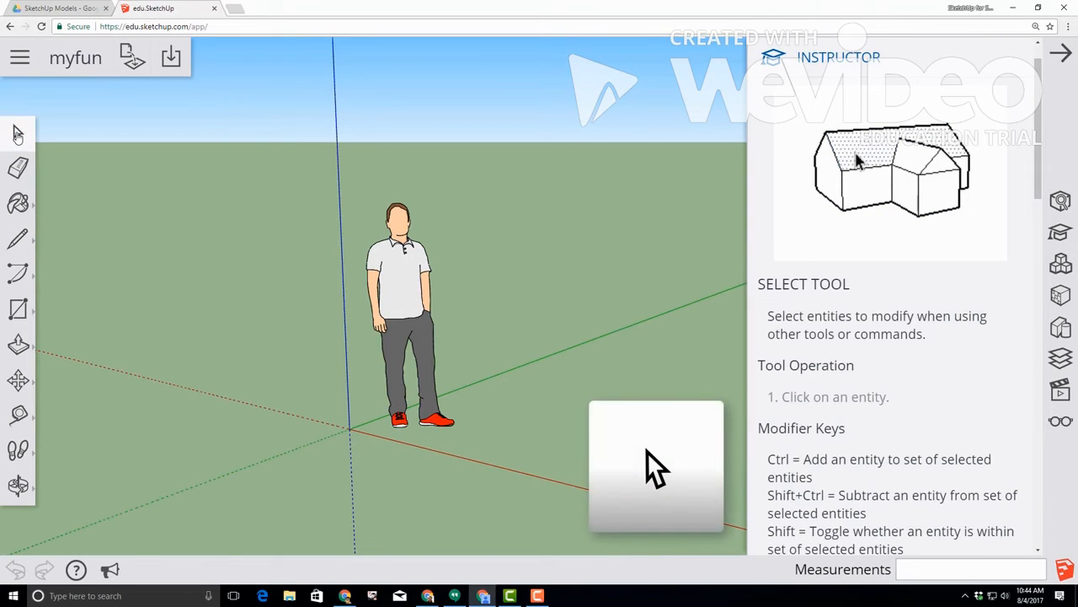
left_click(394, 283)
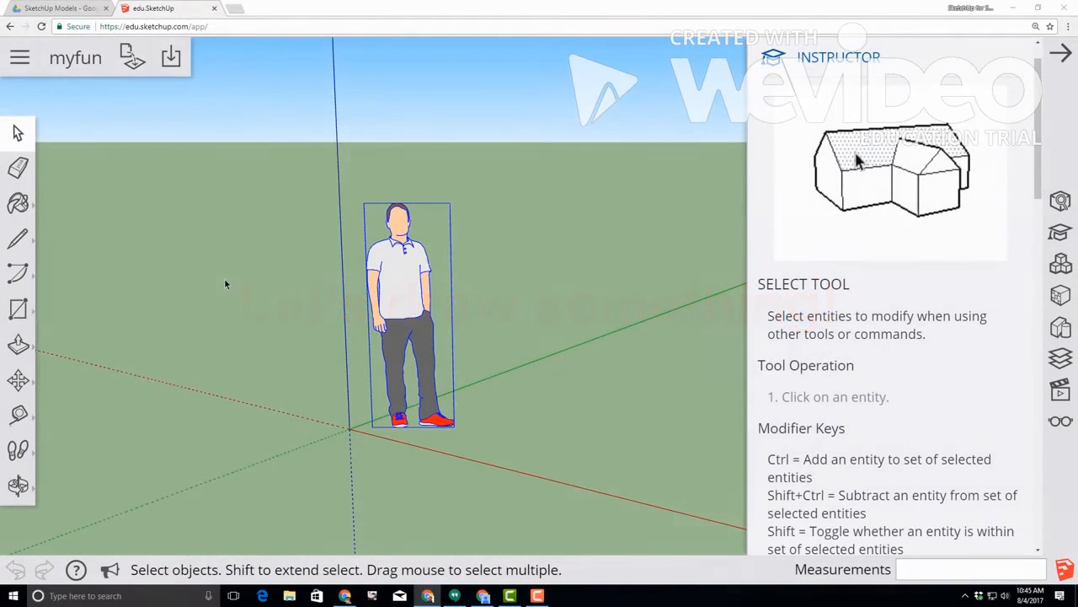
- Draw a ground rectangle about 10' 5" by 13' 1" around the standing figure's feet and save the model
left_click(17, 312)
left_click(17, 313)
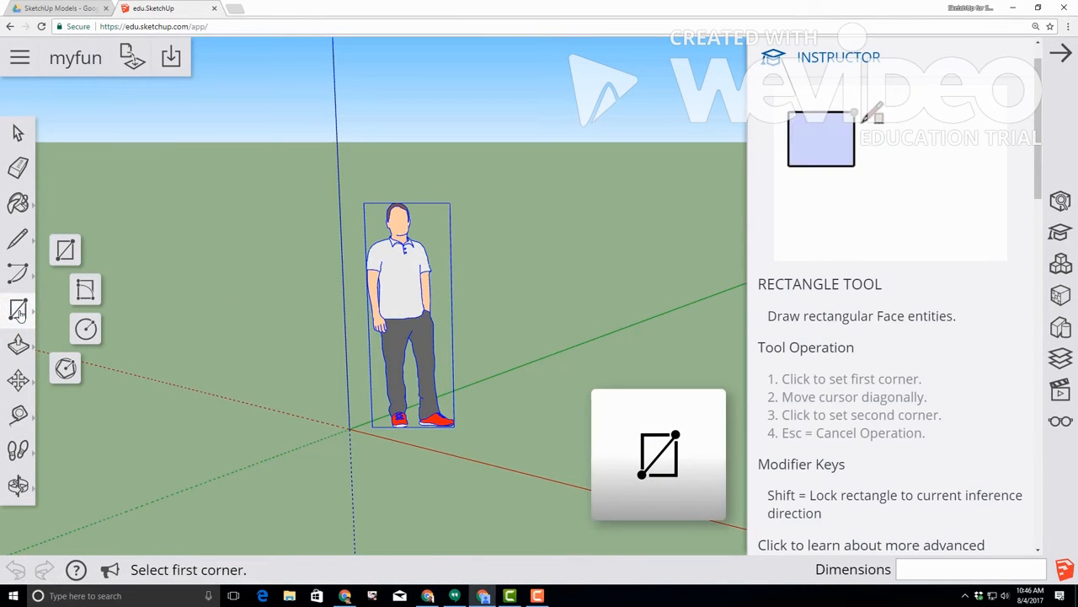
left_click(65, 251)
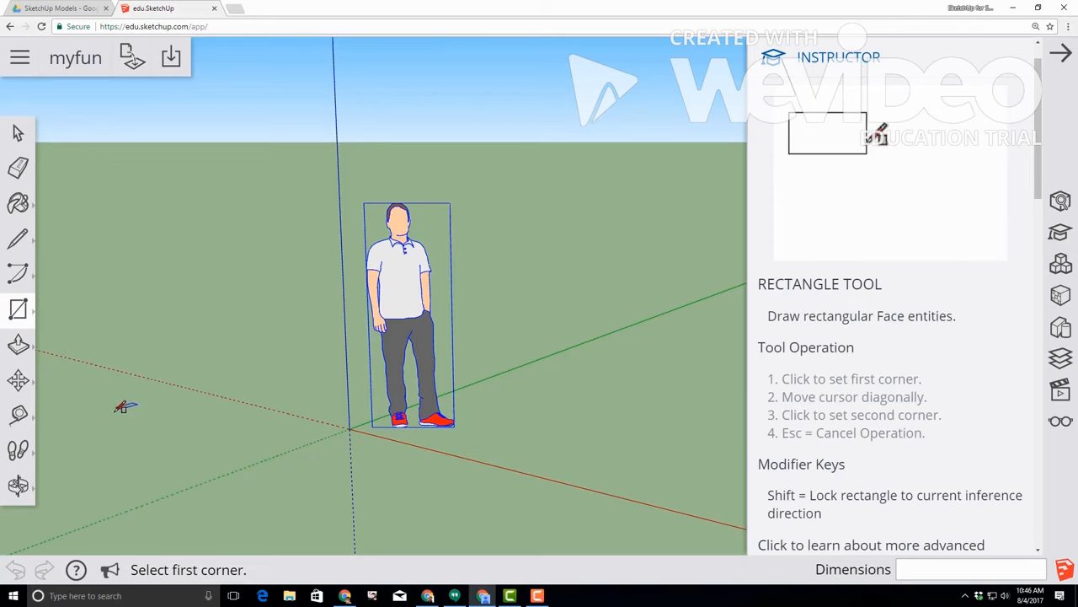
left_click(90, 460)
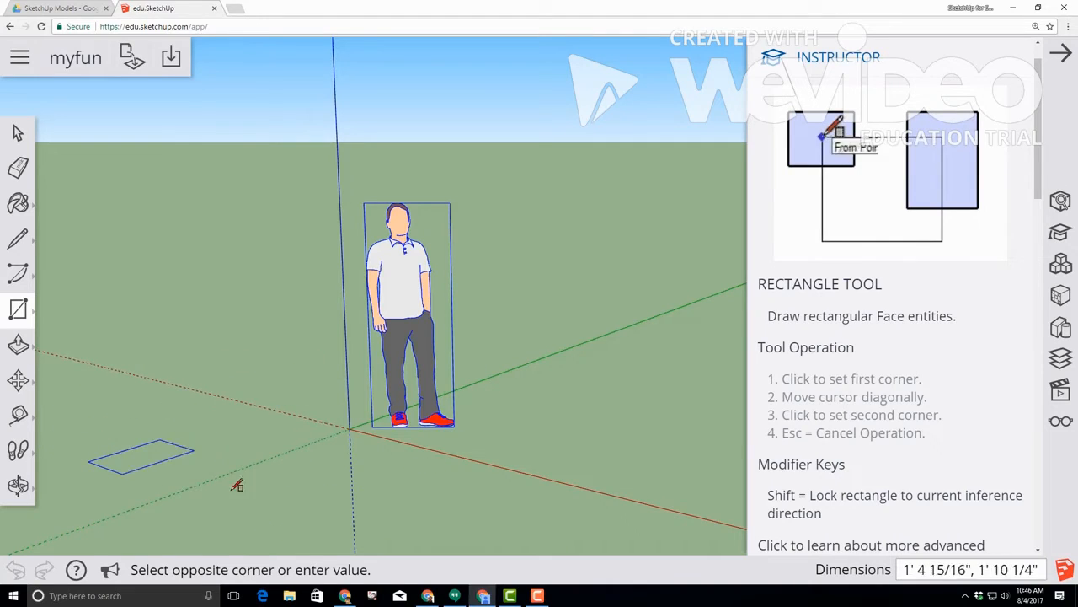
left_click(725, 395)
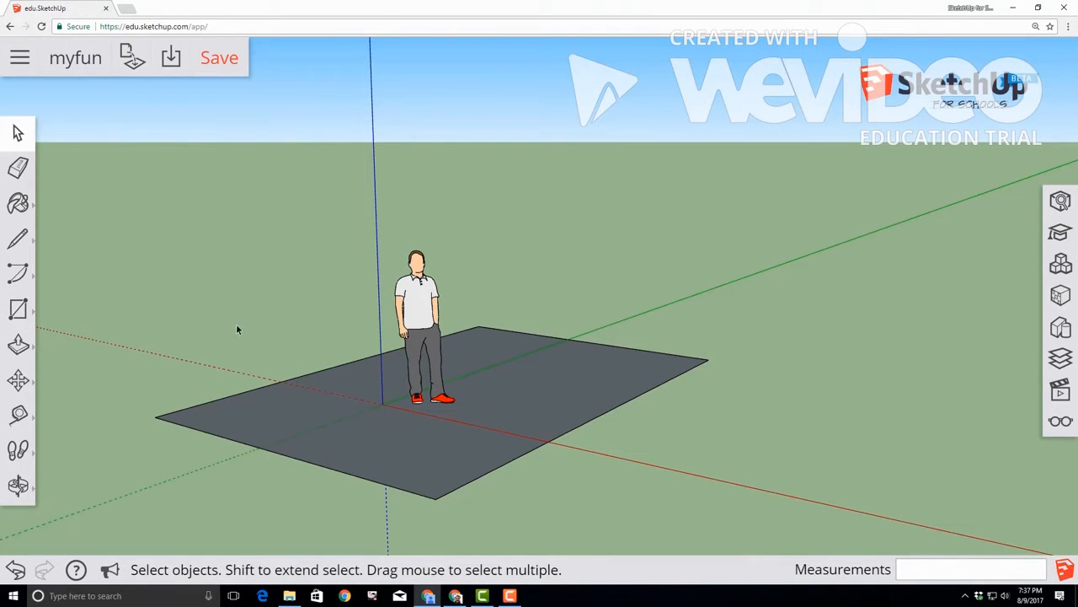
left_click(219, 61)
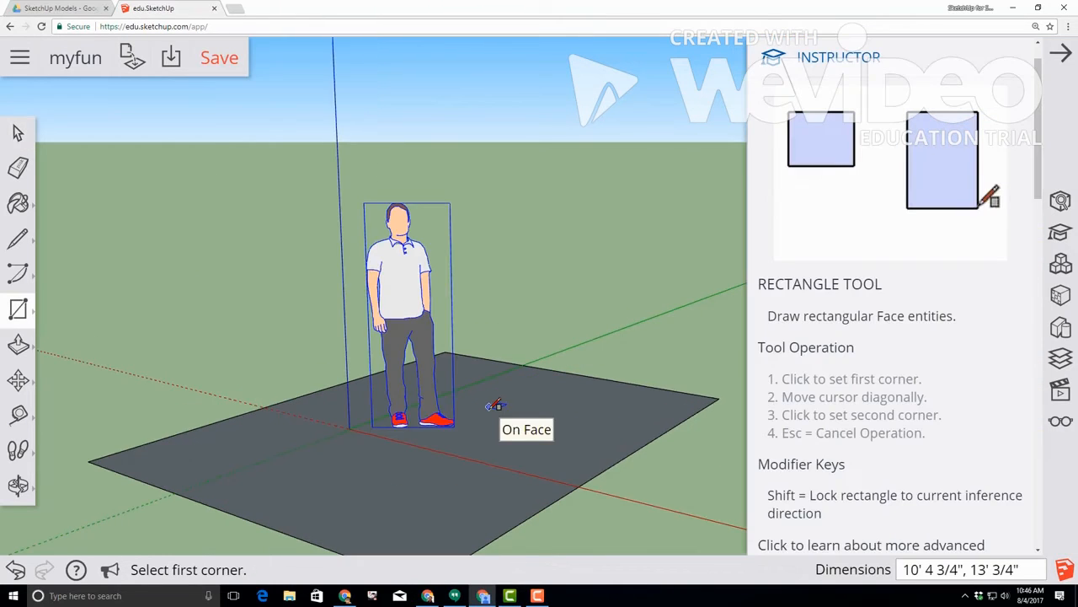
- Push/Pull the ground rectangle upward about 7' 8" to form a box
left_click(18, 347)
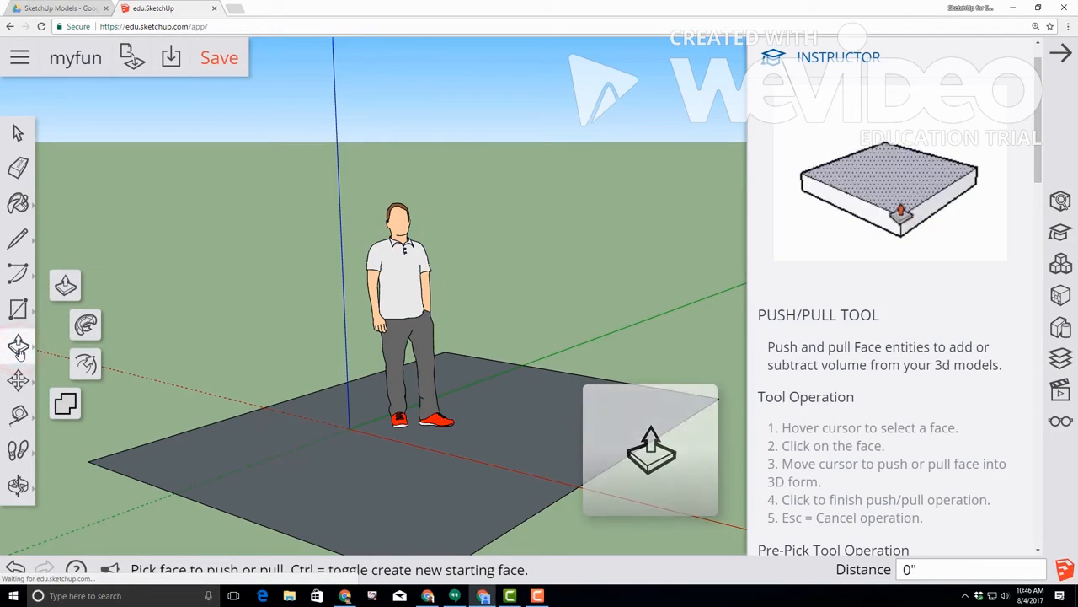
left_click(66, 286)
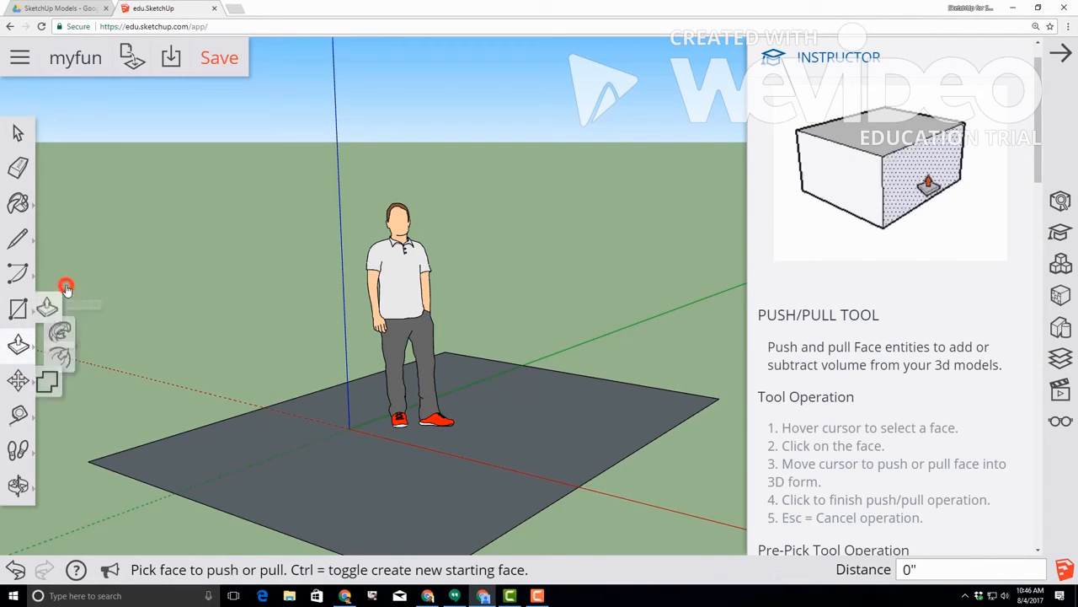
left_click(362, 494)
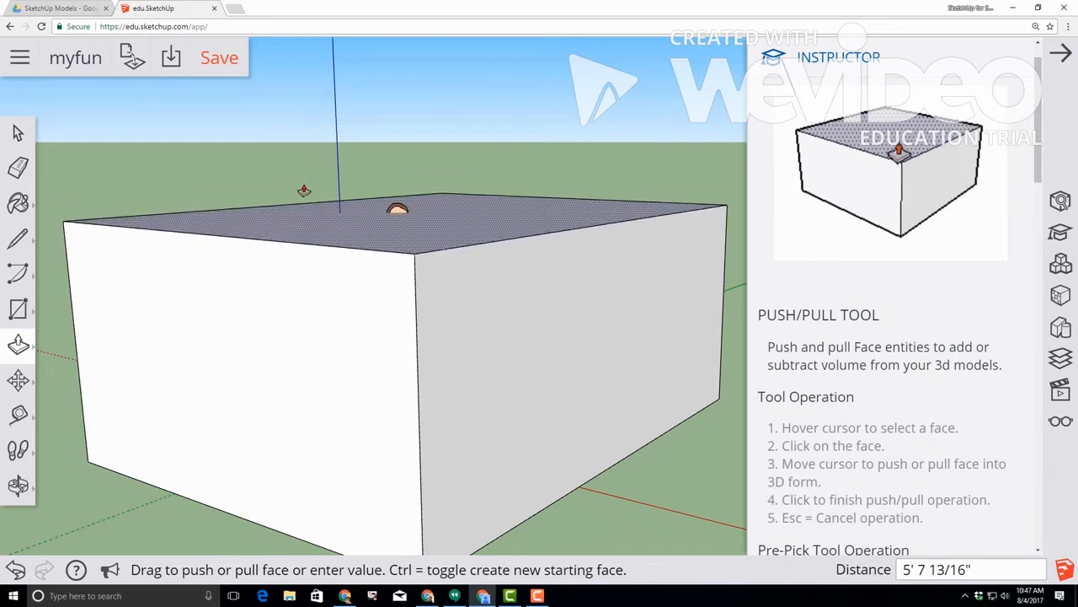
left_click(299, 129)
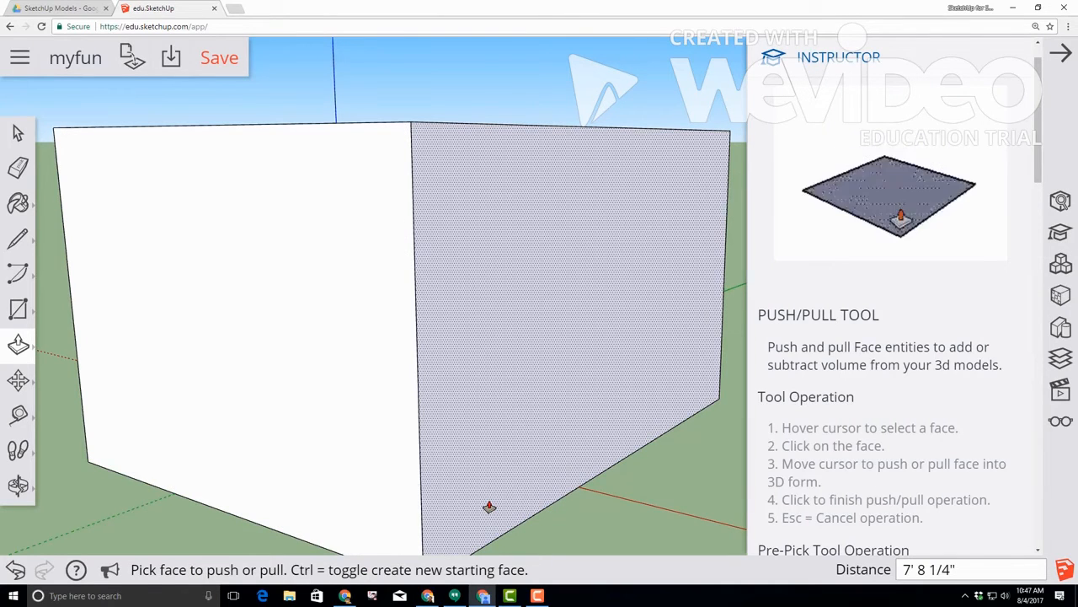
- Draw a line across the box's top face from the midpoint of the front edge to the midpoint of the back edge
left_click(18, 485)
left_click(67, 409)
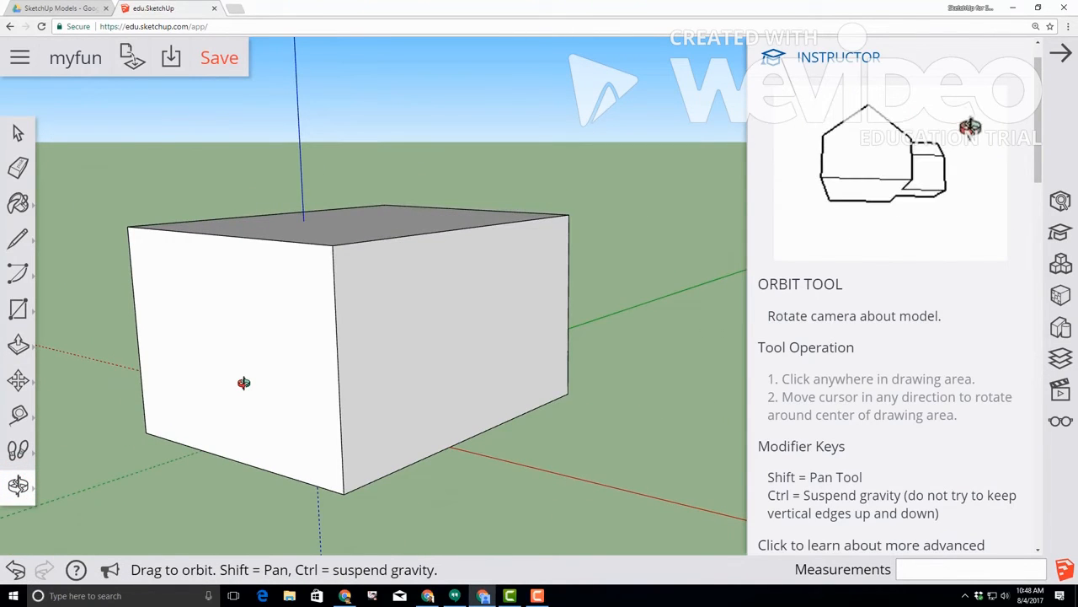
scroll(243, 383, "down", 1)
left_click_drag(128, 406, 246, 385)
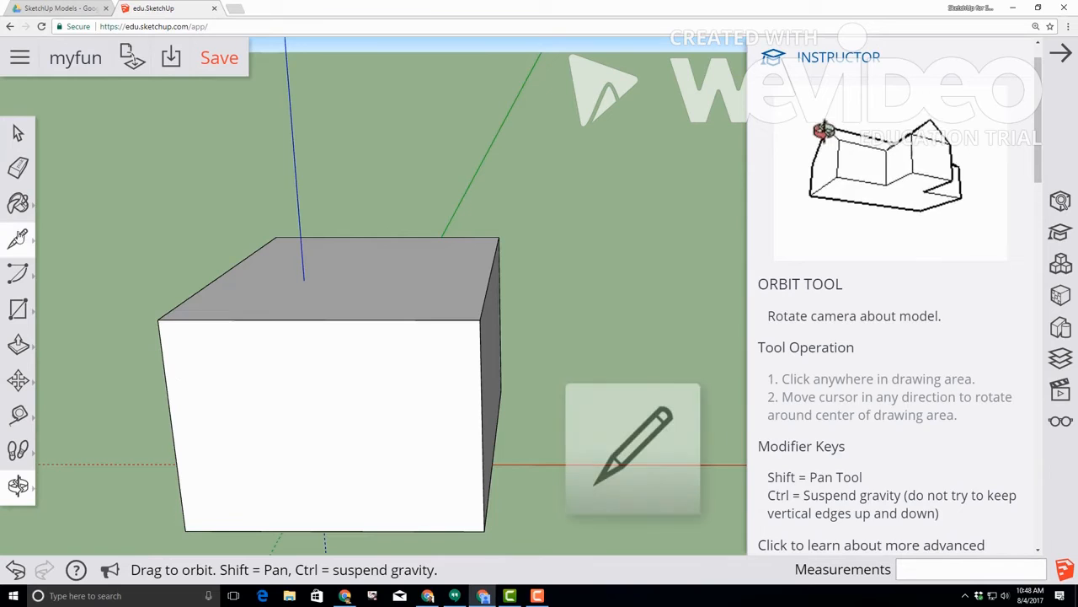
left_click(18, 238)
left_click(72, 220)
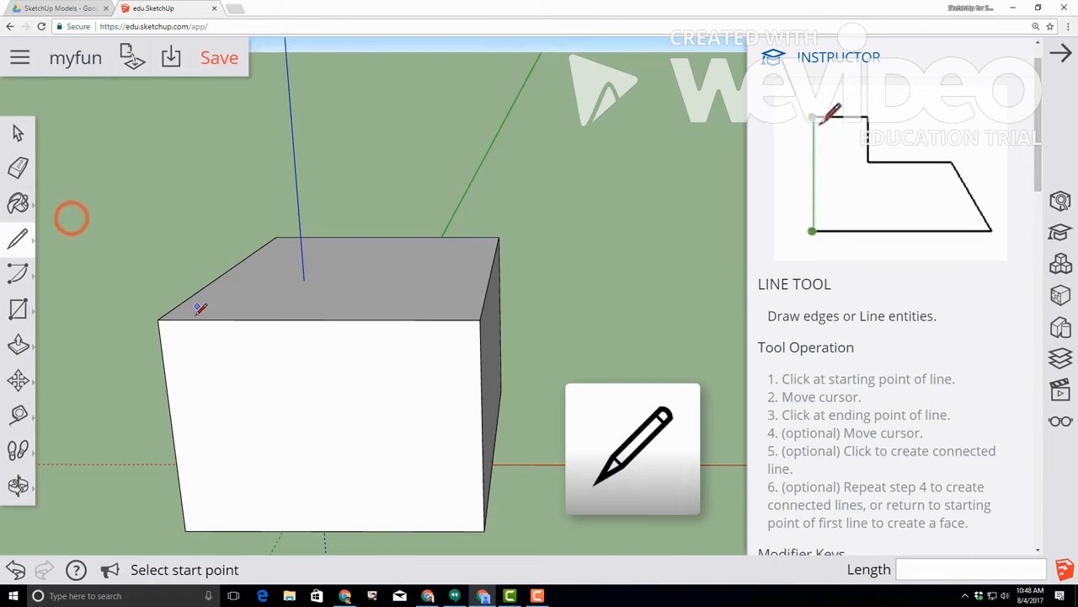
left_click(318, 319)
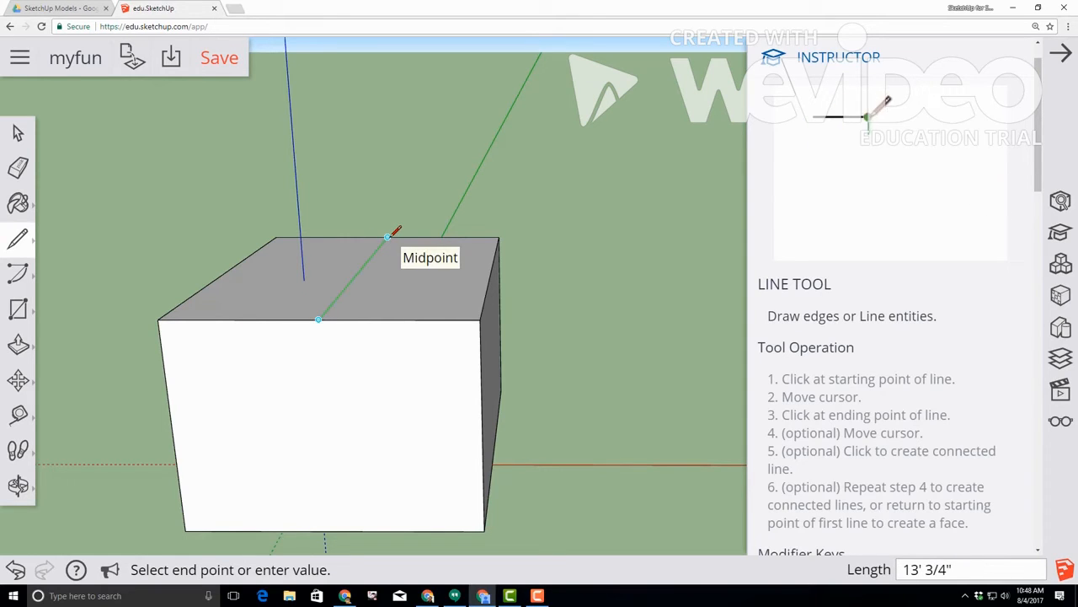
left_click(387, 236)
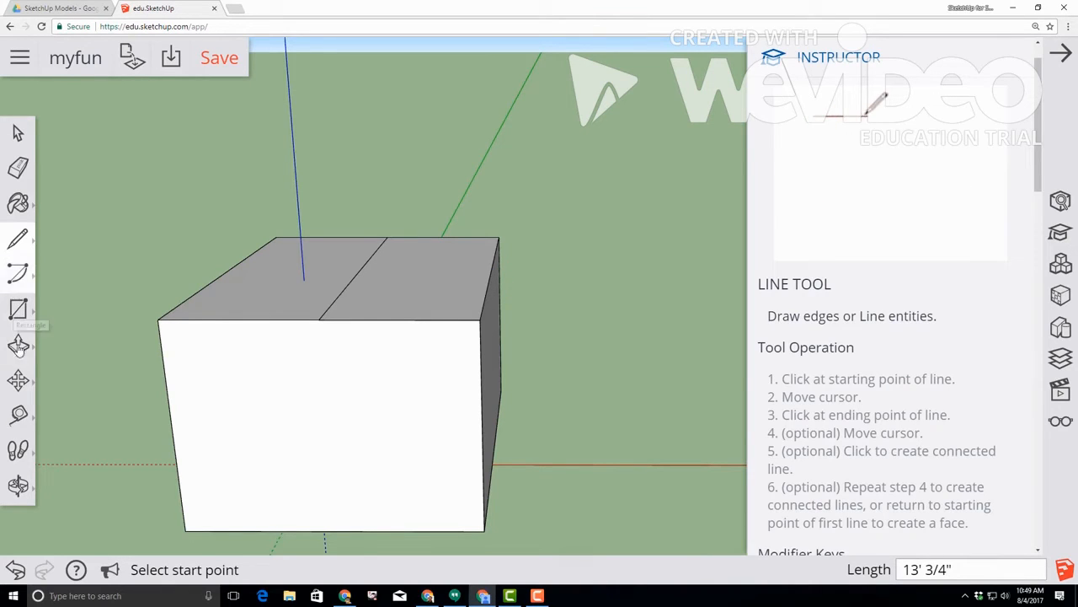
- Move the center line on the top face straight up about 5' 10" to form a gable roof
left_click(19, 381)
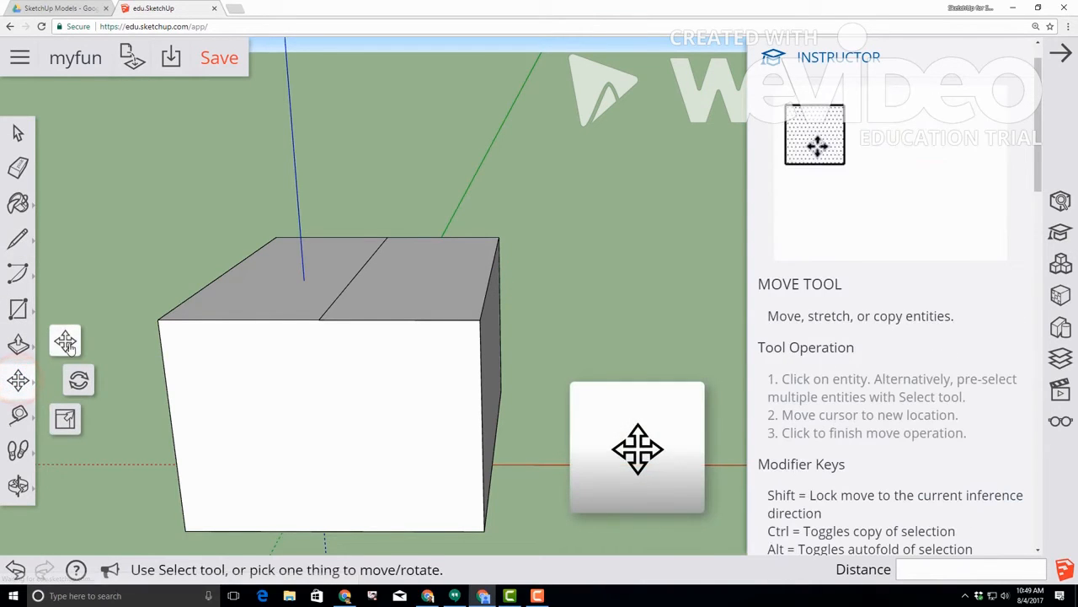
left_click(69, 343)
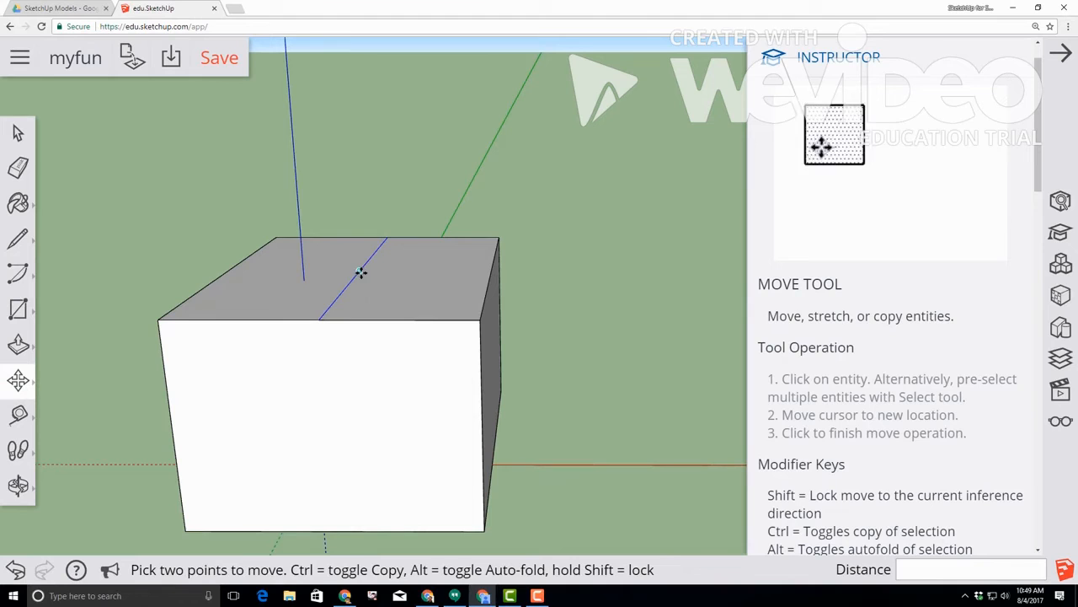
left_click(361, 270)
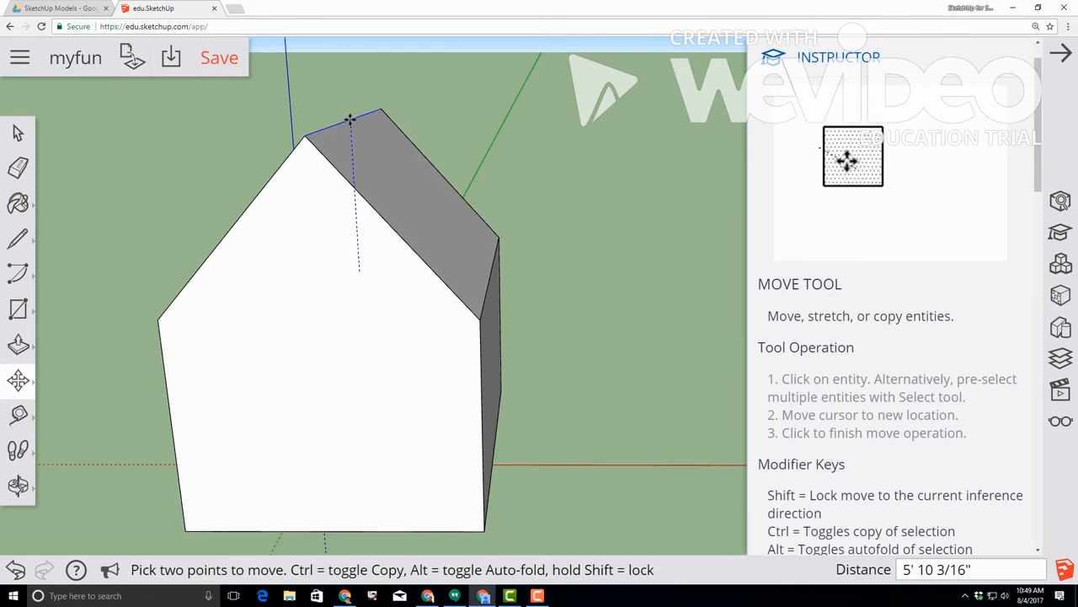
left_click(350, 119)
left_click(350, 119)
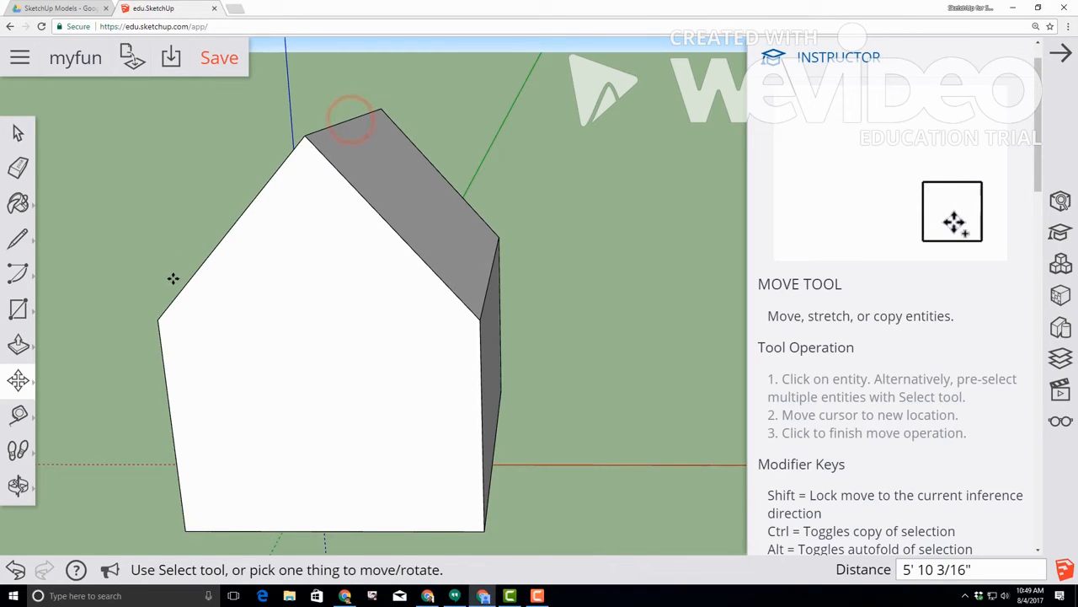
- Draw a door rectangle about 3' 8" by 5' 7" on the front wall, starting at the midpoint of its bottom edge
left_click(18, 485)
left_click(66, 415)
left_click_drag(104, 385, 135, 378)
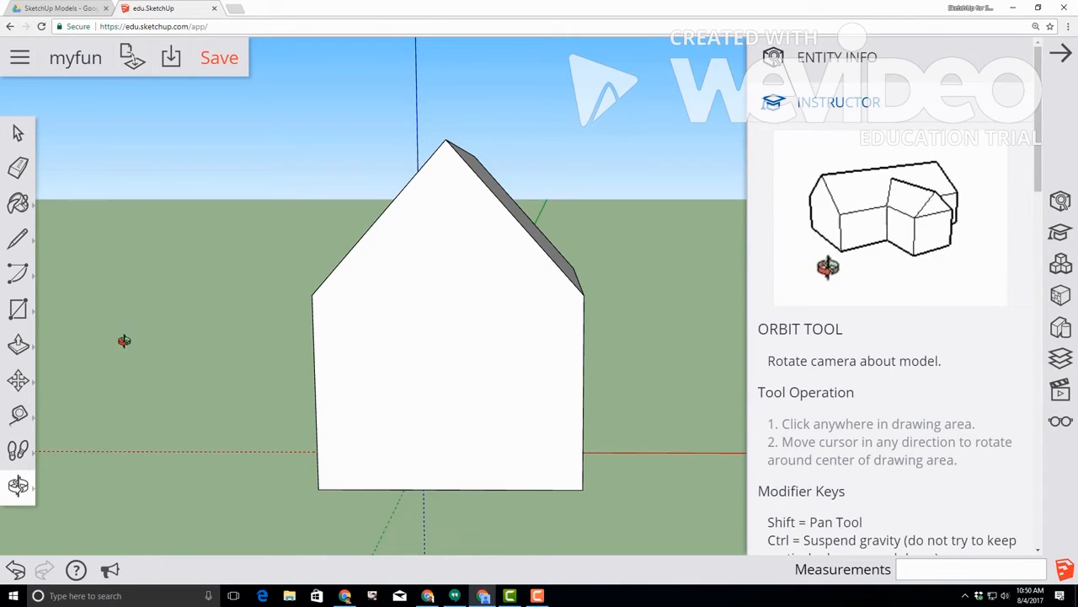
left_click(19, 310)
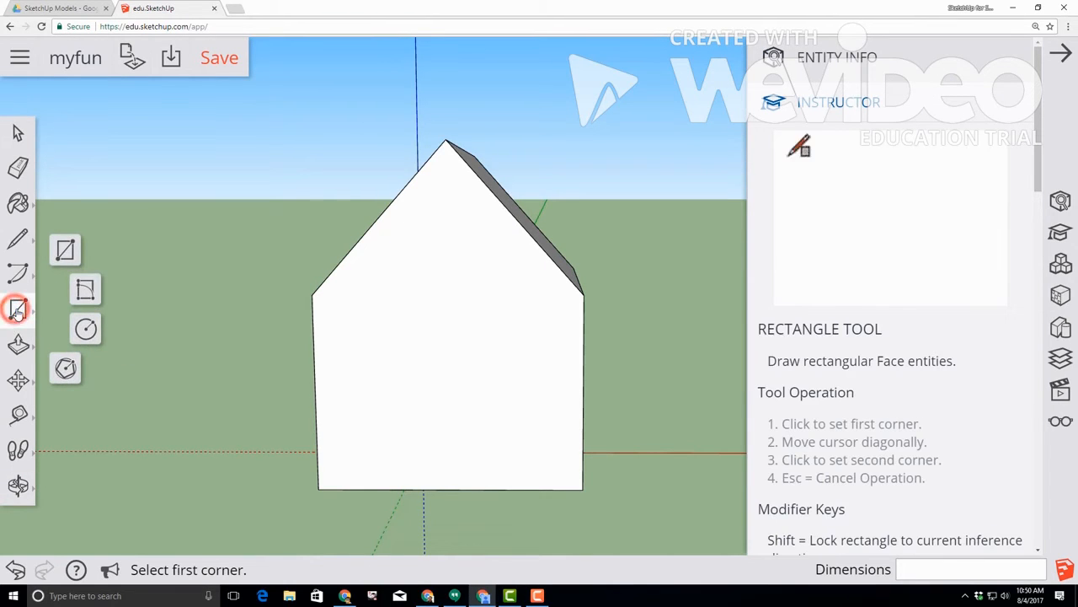
left_click(65, 250)
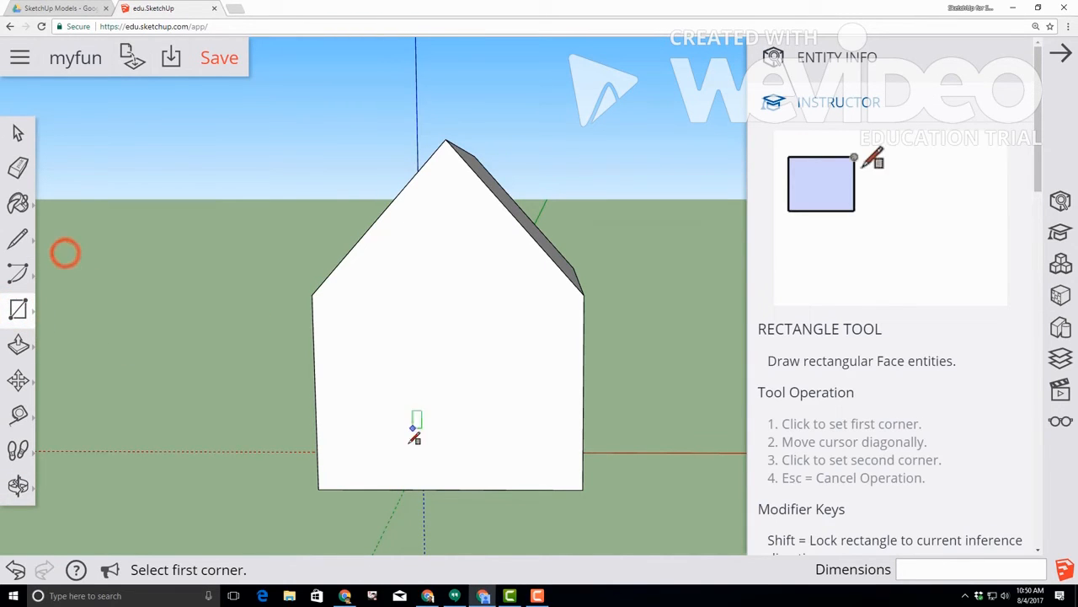
left_click(452, 489)
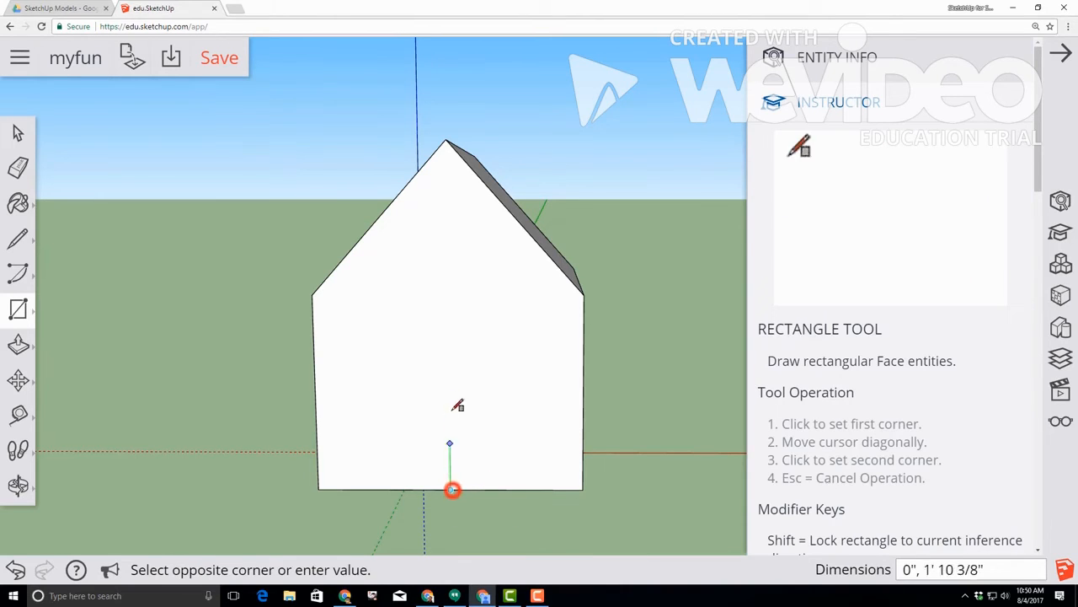
left_click(544, 349)
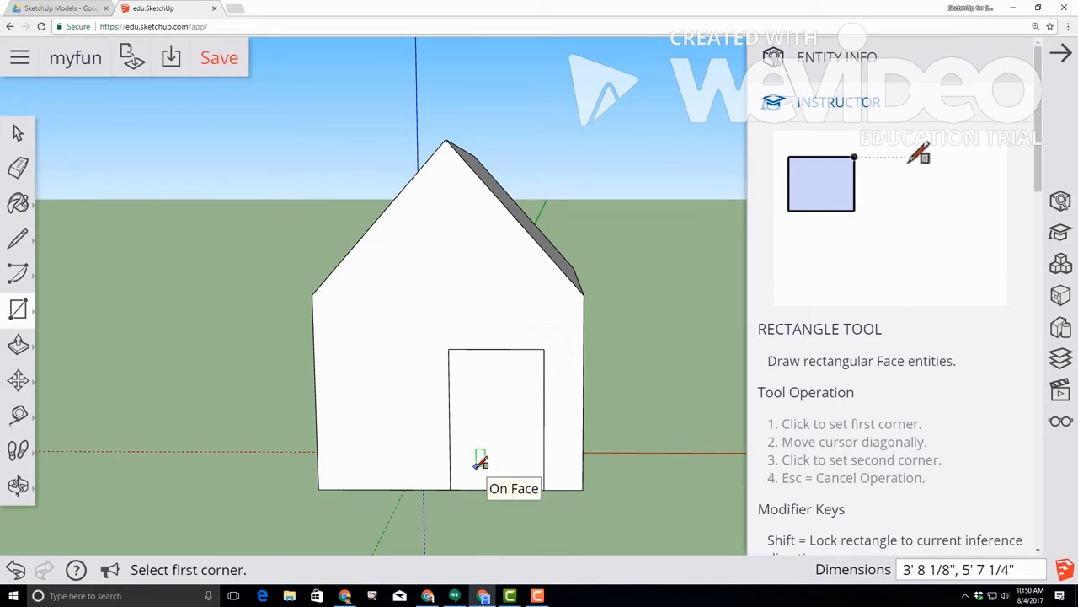
- Paint the door face blue with a swatch from the Colors materials
left_click(18, 205)
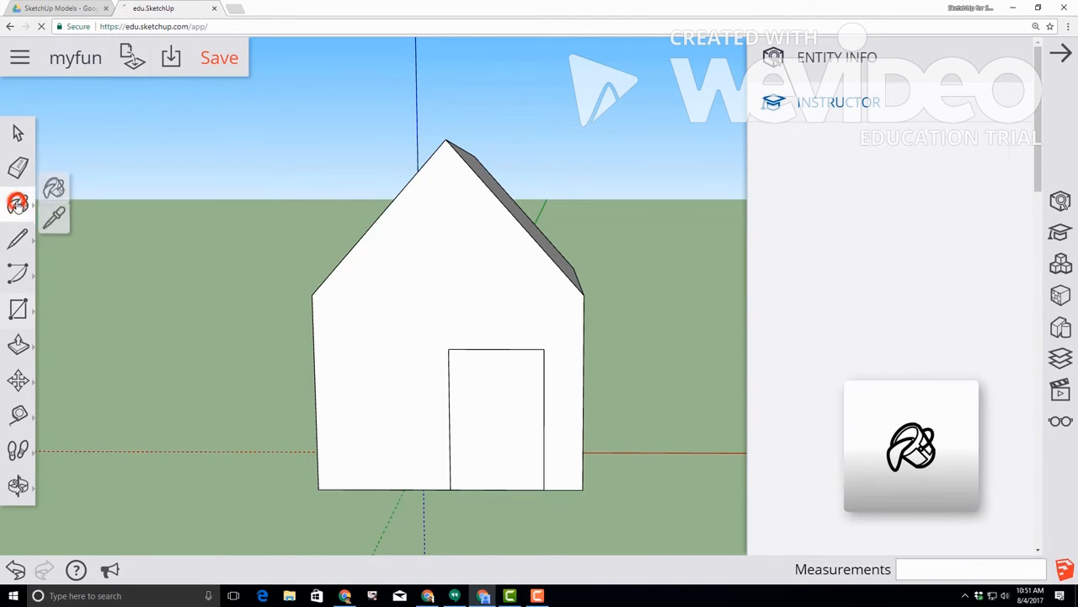
left_click(65, 183)
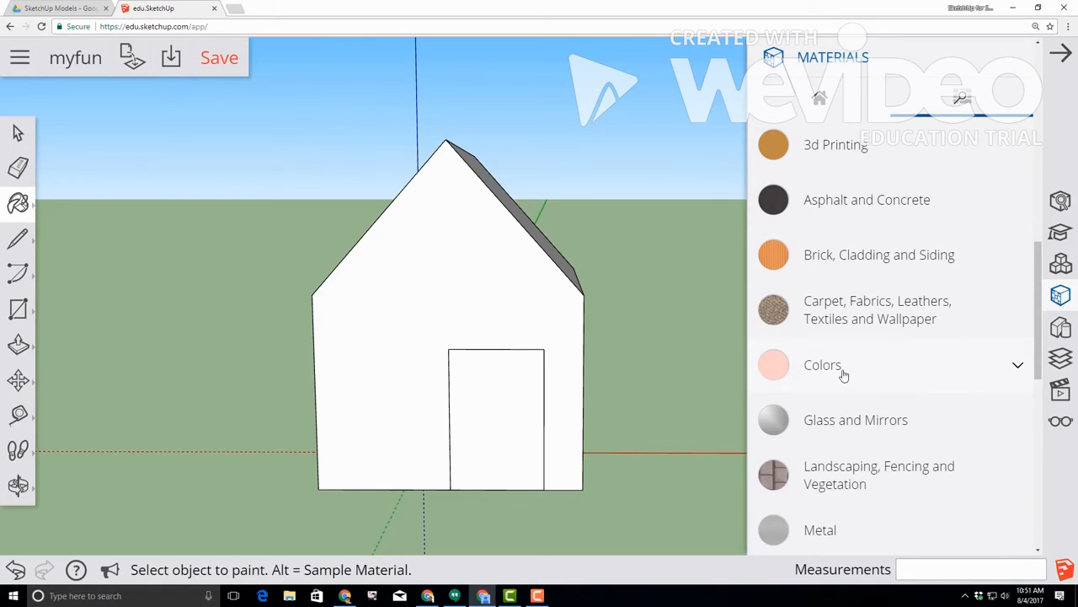
left_click(812, 366)
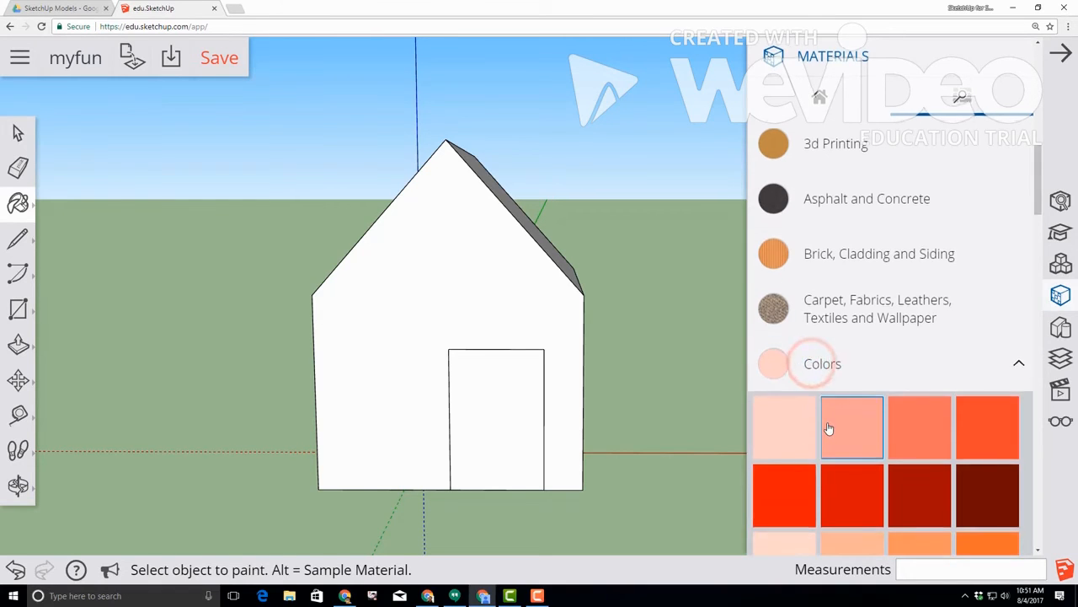
scroll(828, 428, "down", 3)
scroll(863, 446, "down", 10)
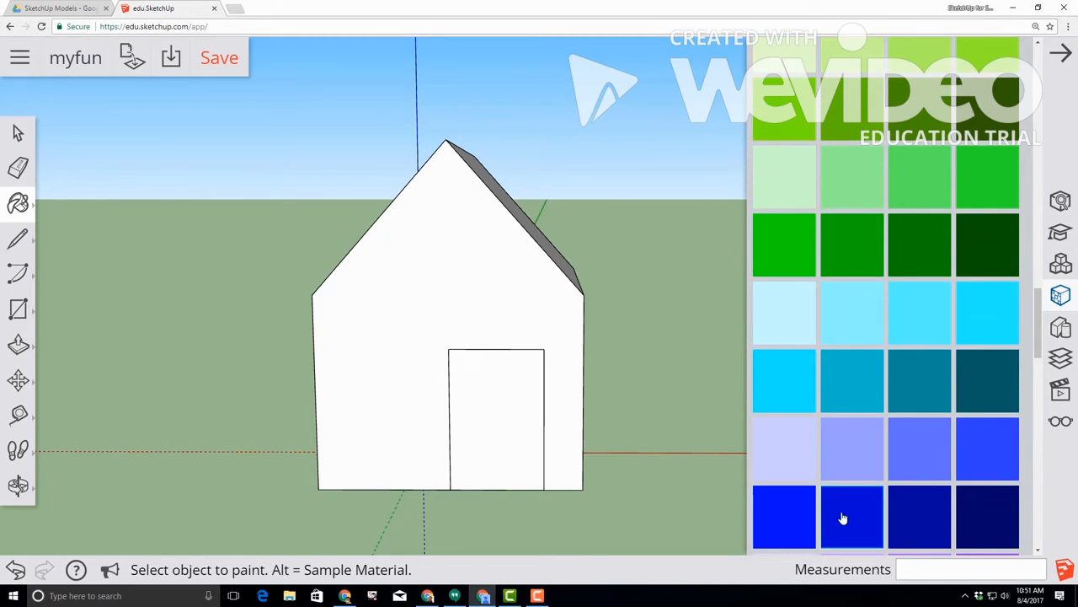
left_click(497, 393)
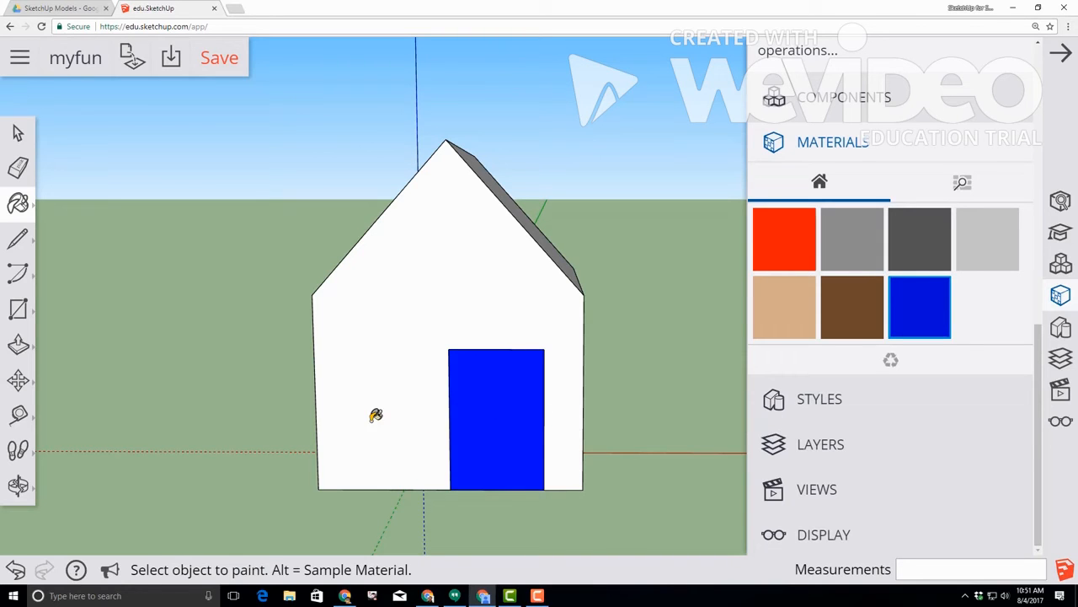
- Draw a circular window with a radius of about 2' 1" on the front wall, beside the blue door
middle_click_drag(377, 415, 380, 408)
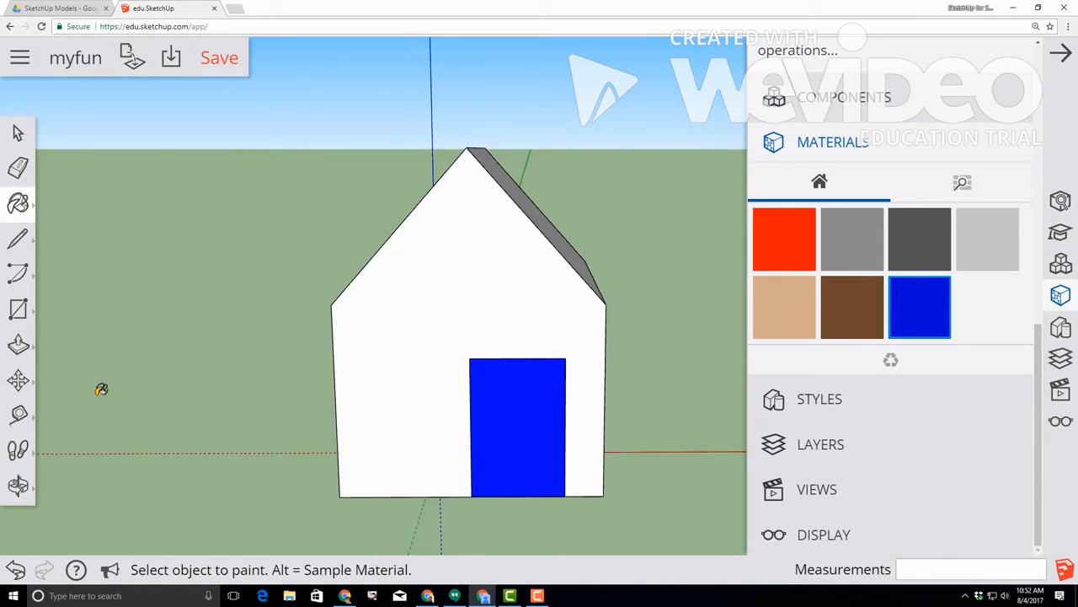
left_click(15, 311)
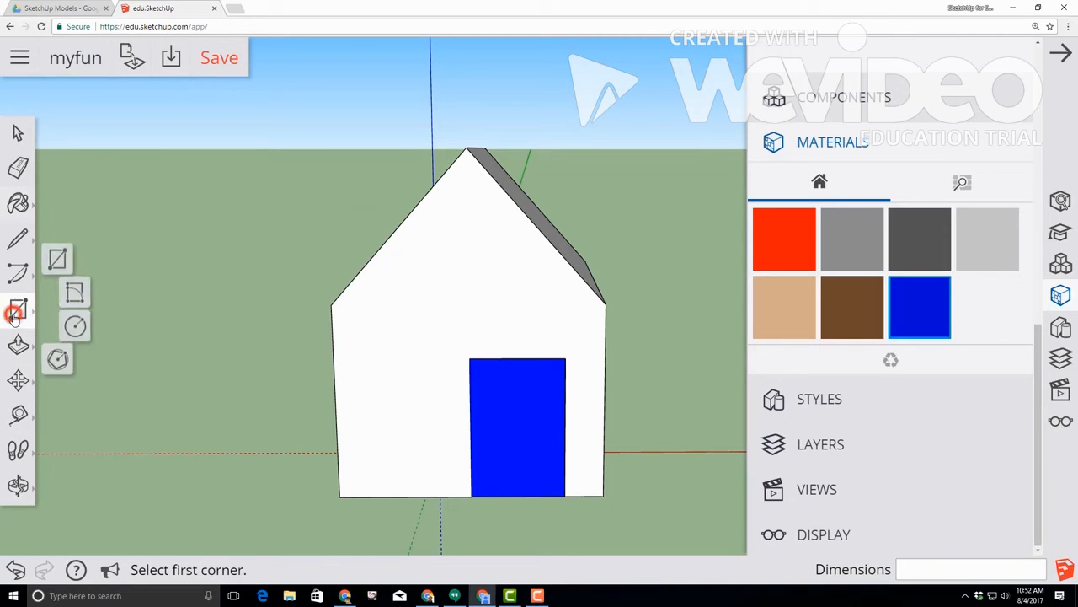
left_click(88, 328)
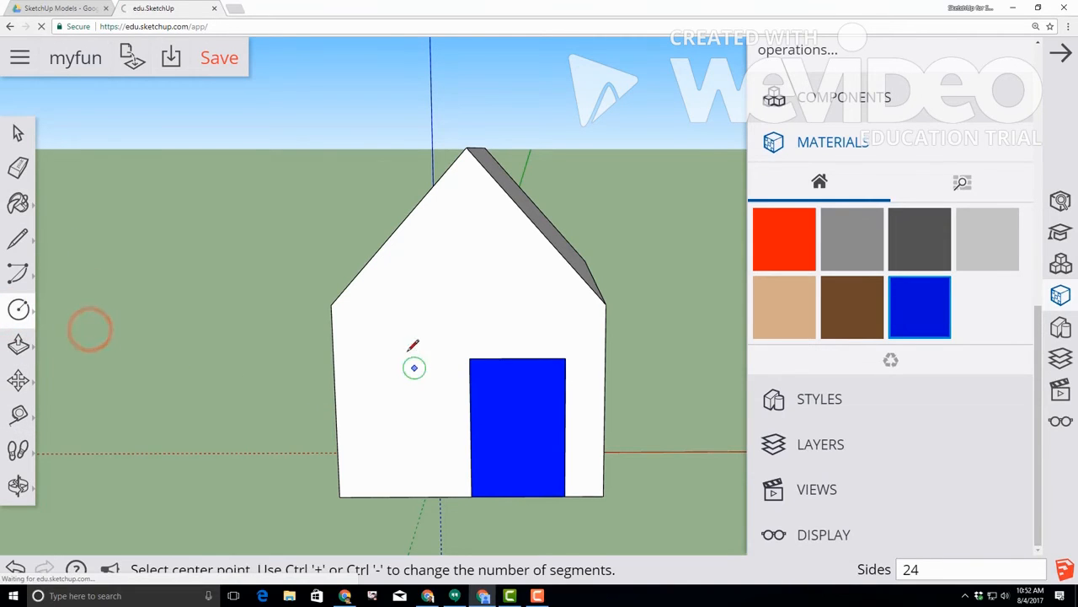
left_click(405, 400)
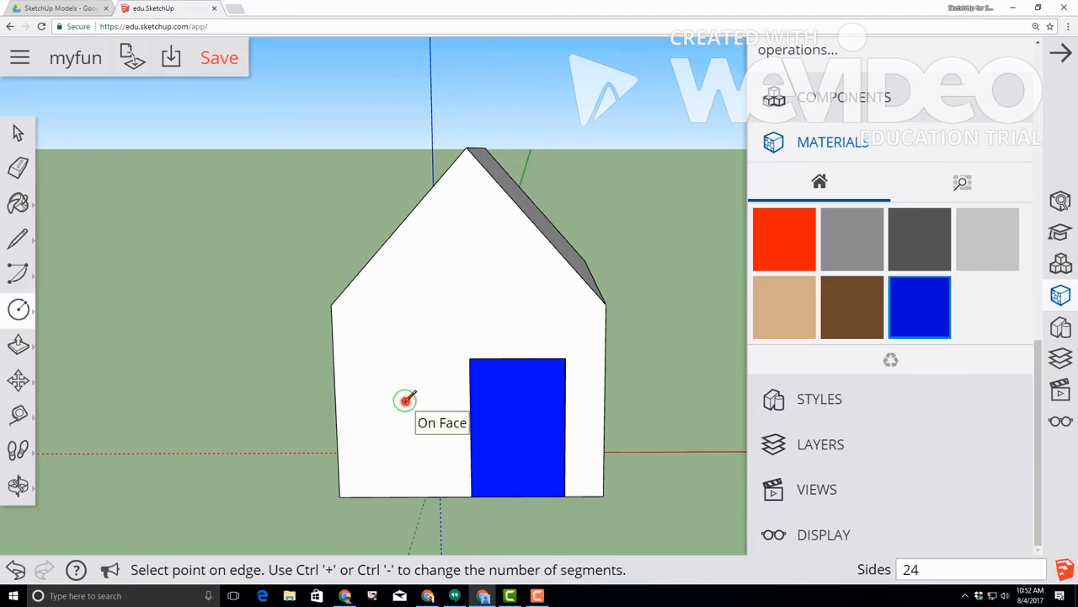
left_click(376, 356)
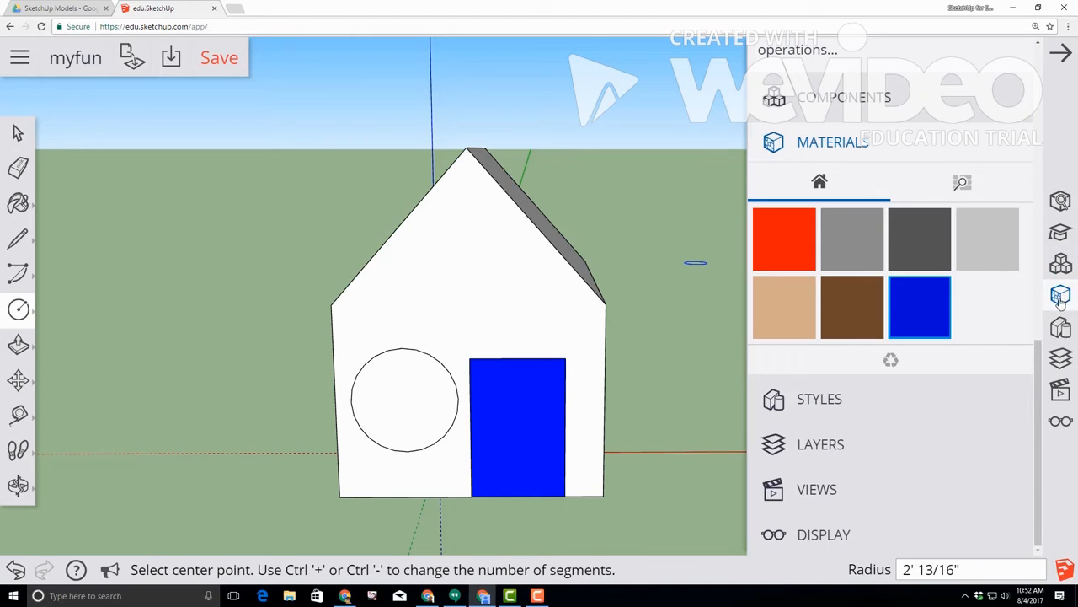
- Paint the circular window face with the cloudy sky-reflection glass from the Glass and Mirrors materials
left_click(961, 183)
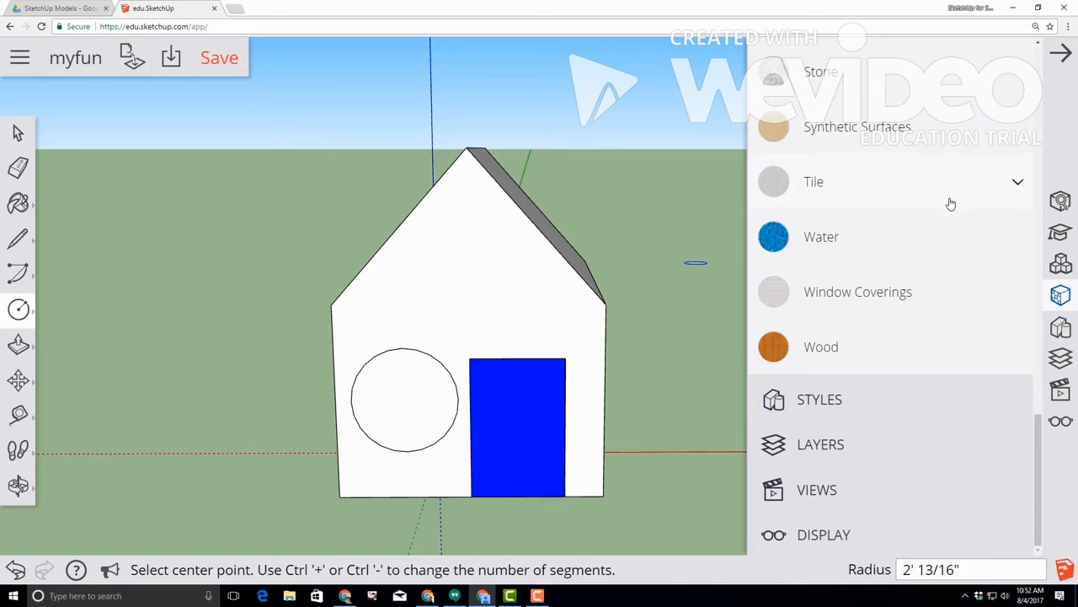
scroll(856, 320, "up", 5)
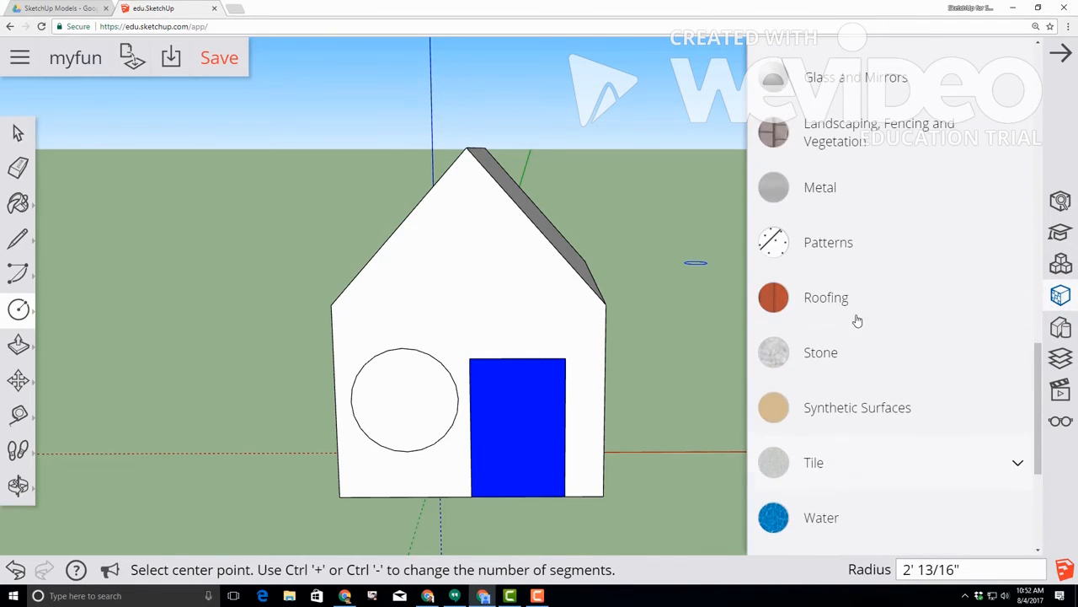
left_click(832, 245)
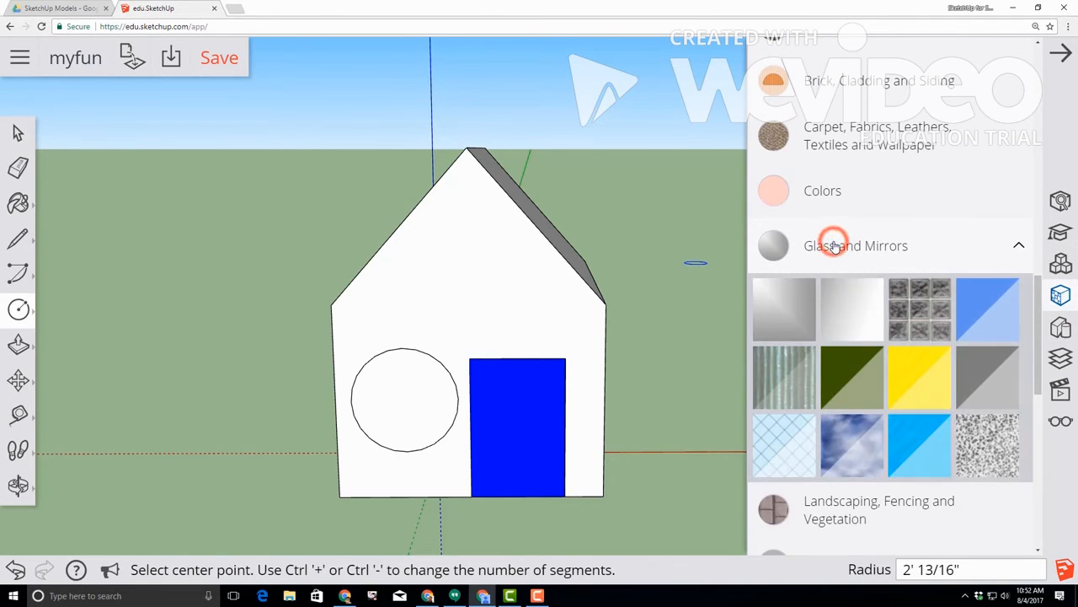
left_click(864, 447)
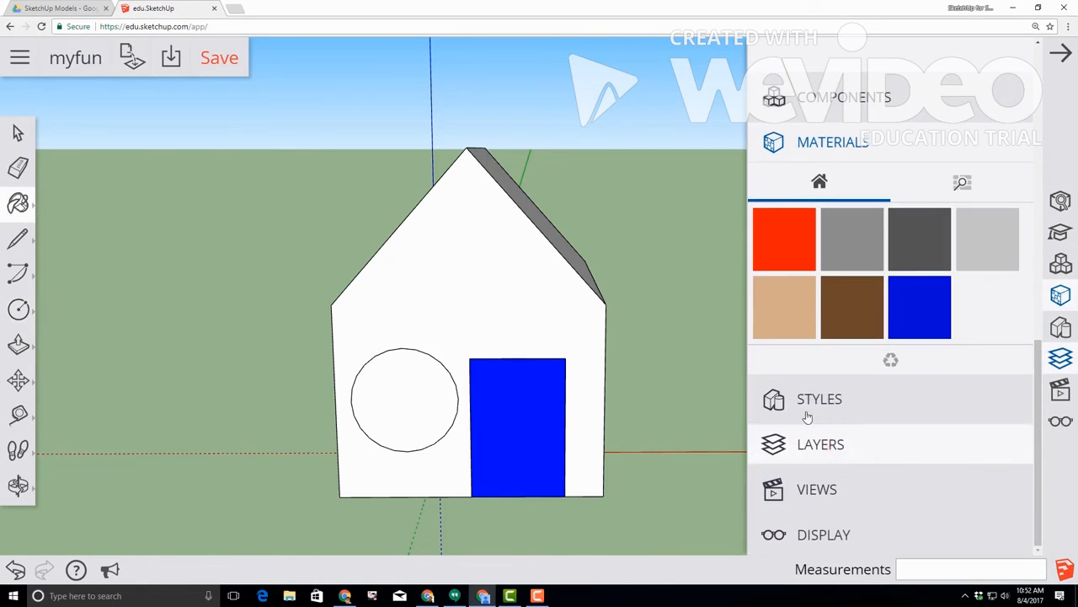
left_click(412, 387)
- Hide the blue door face on the front wall to open up the doorway
middle_click_drag(367, 440, 476, 387)
left_click(18, 487)
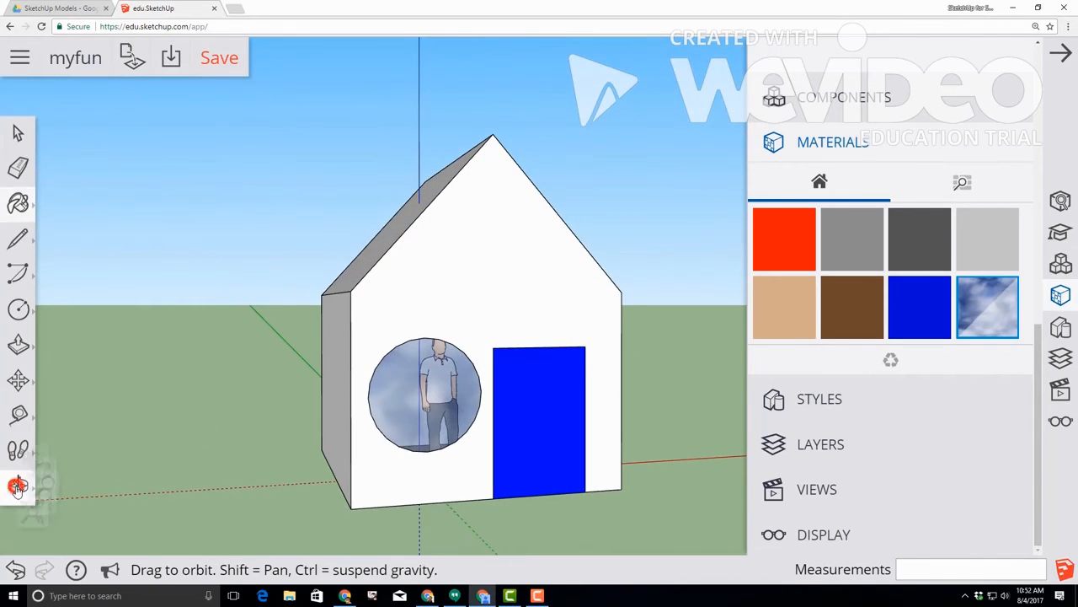
left_click(64, 409)
mouse_move(291, 475)
left_mouse_down()
mouse_move(321, 450)
mouse_move(253, 399)
mouse_move(238, 413)
mouse_move(343, 447)
mouse_move(272, 429)
mouse_move(357, 486)
mouse_move(291, 524)
mouse_move(310, 472)
left_mouse_up()
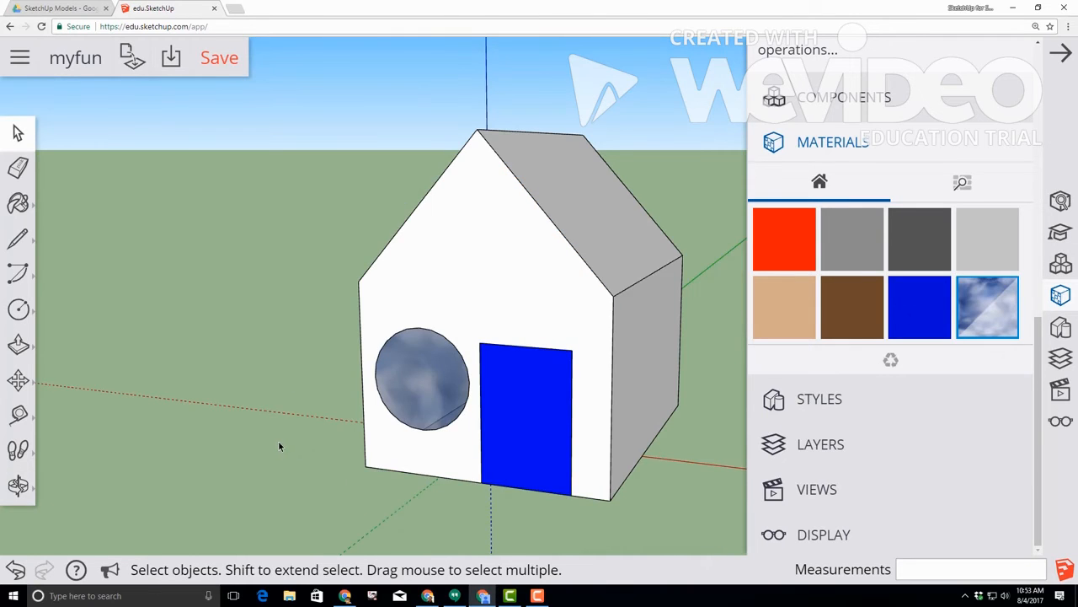
right_click(516, 425)
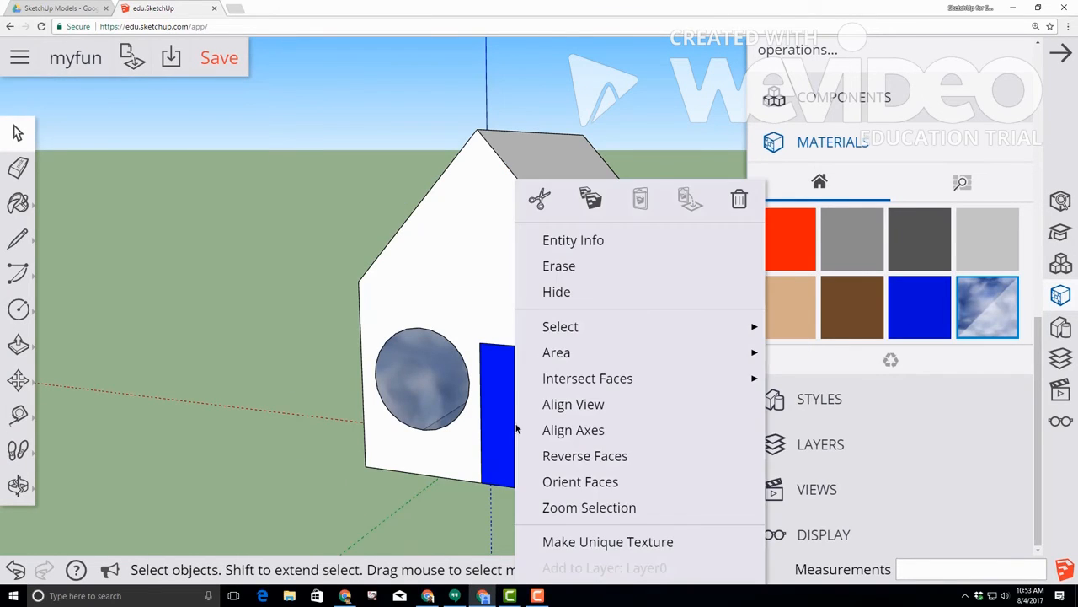
left_click(434, 513)
left_click(513, 450)
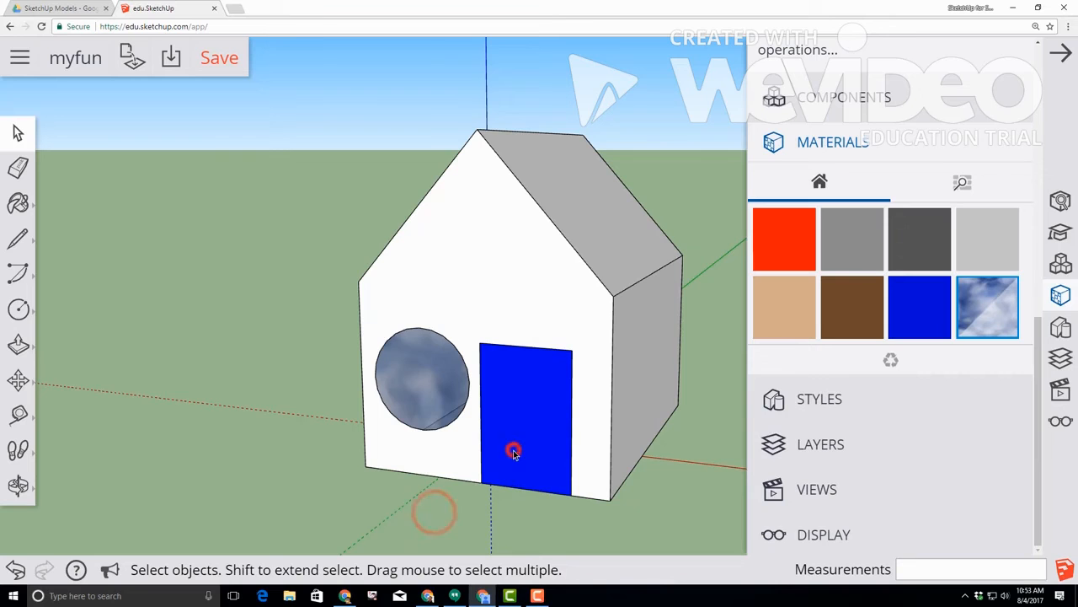
right_click(529, 425)
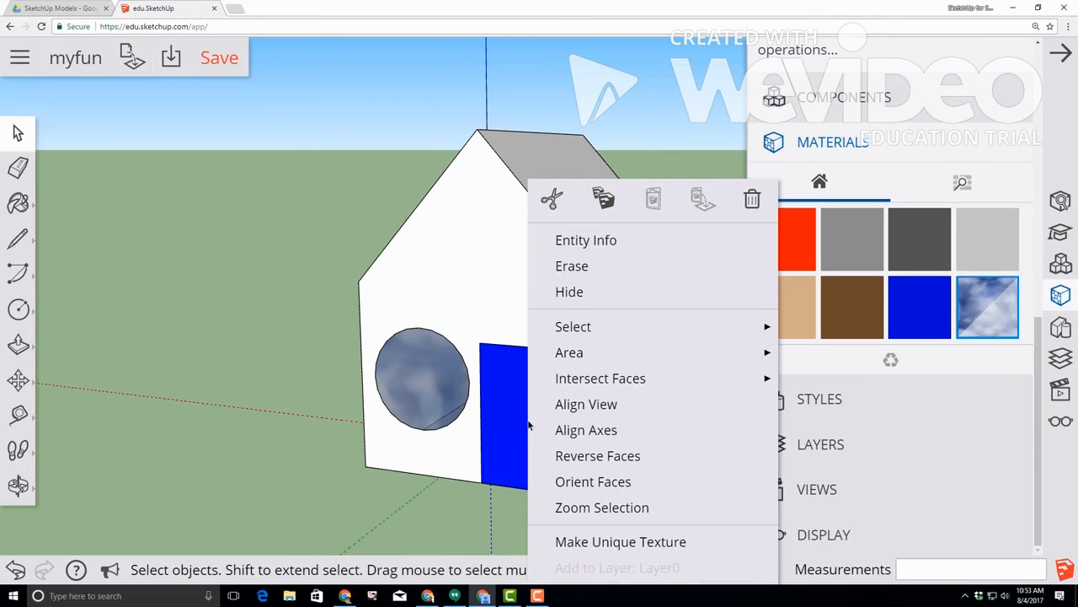
left_click(595, 296)
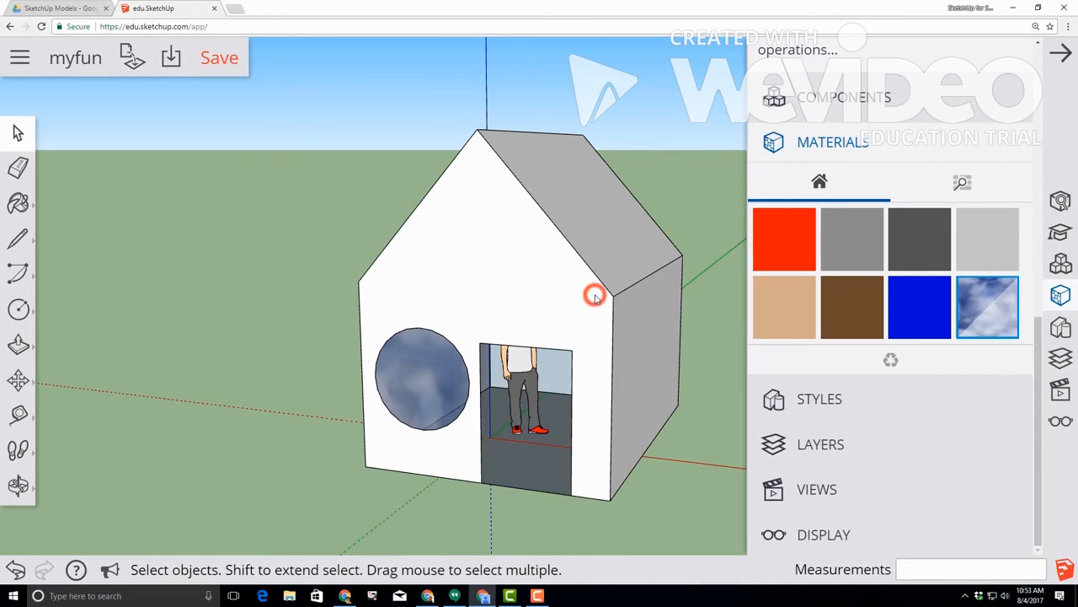
- Delete the person figure standing inside the house behind the doorway
right_click(476, 473)
left_click(18, 485)
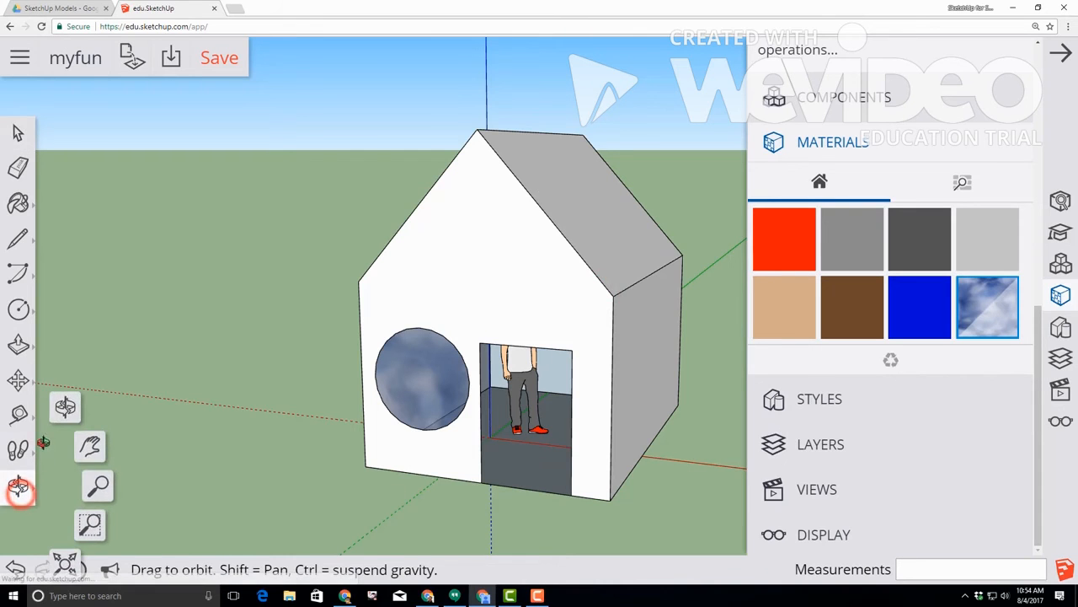
left_click(66, 415)
left_click_drag(345, 497, 320, 401)
scroll(540, 396, "up", 4)
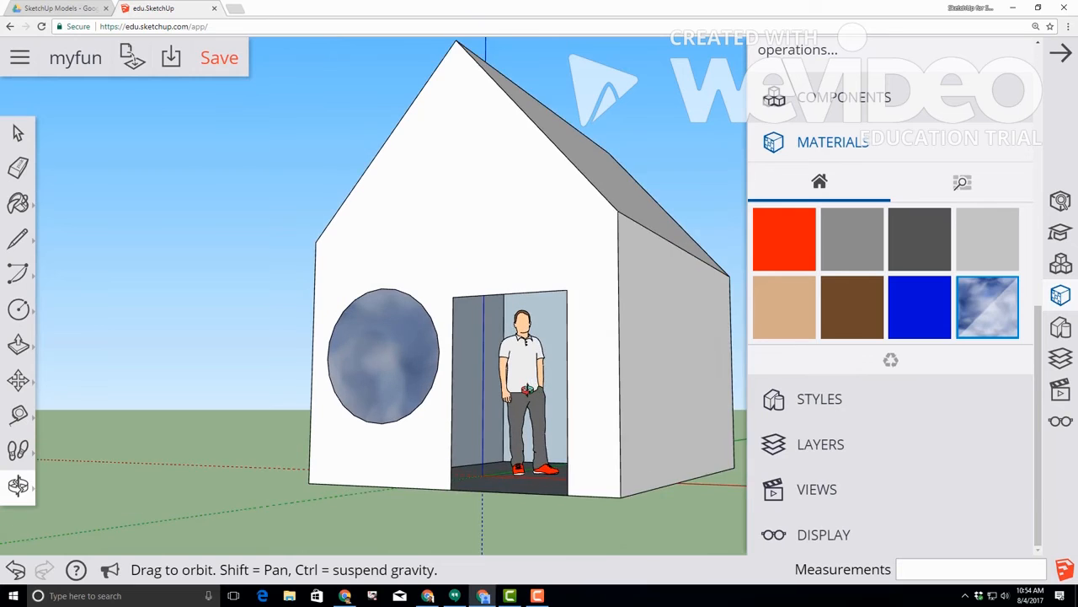
left_click(17, 134)
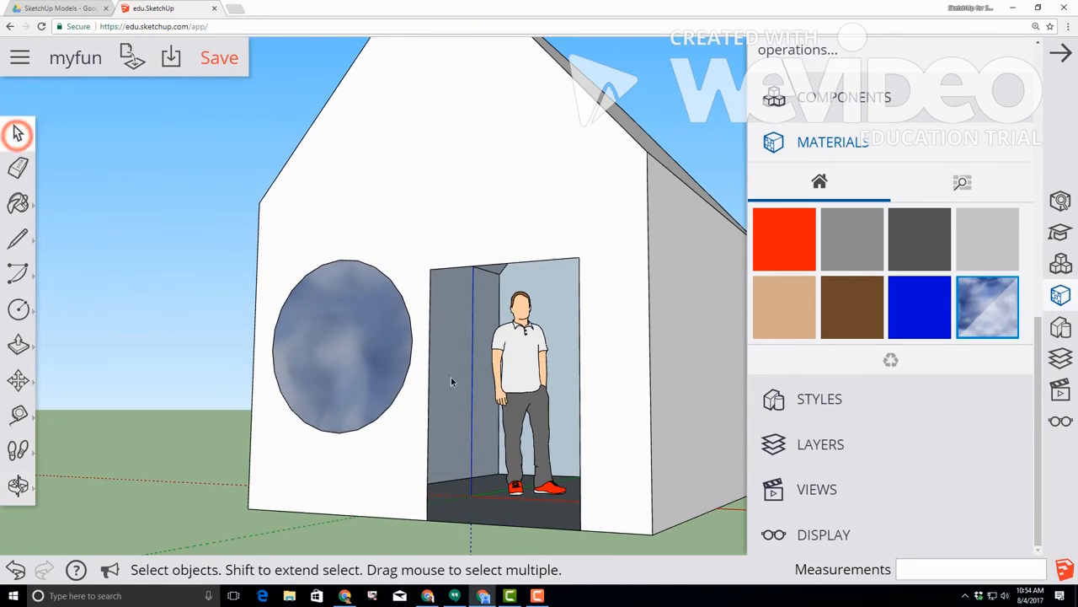
left_click(524, 373)
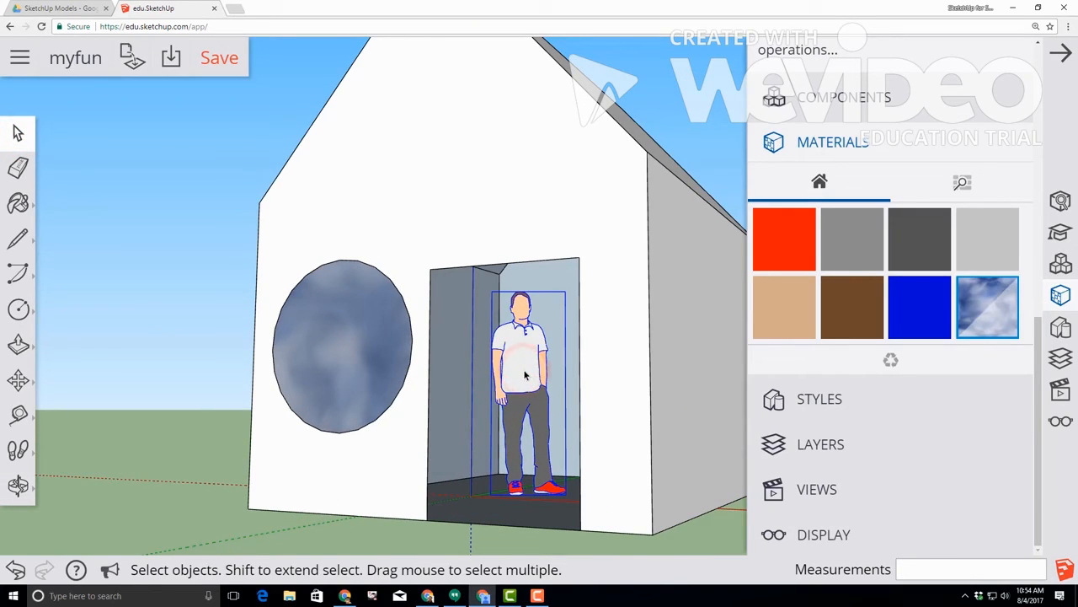
key("Delete")
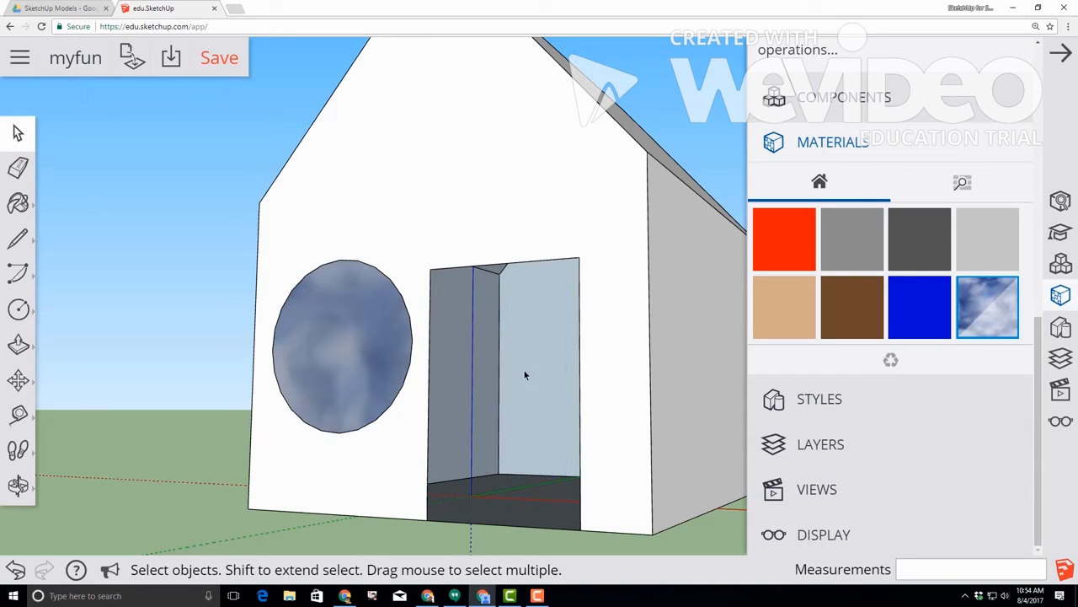
- Walk through the open doorway with the Walk tool to view the inside of the house
right_click(155, 420)
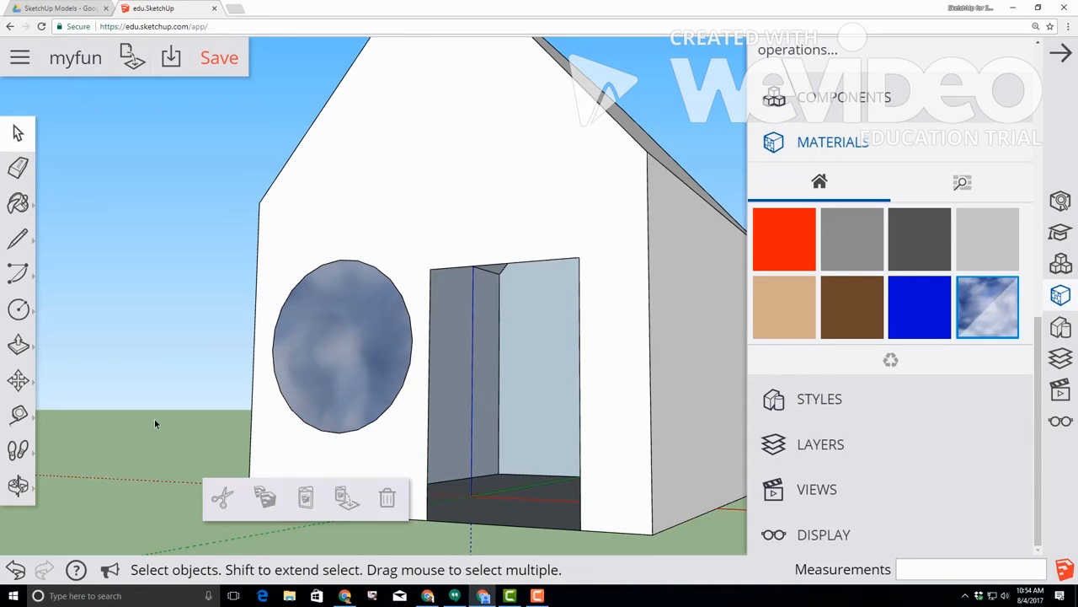
left_click(16, 486)
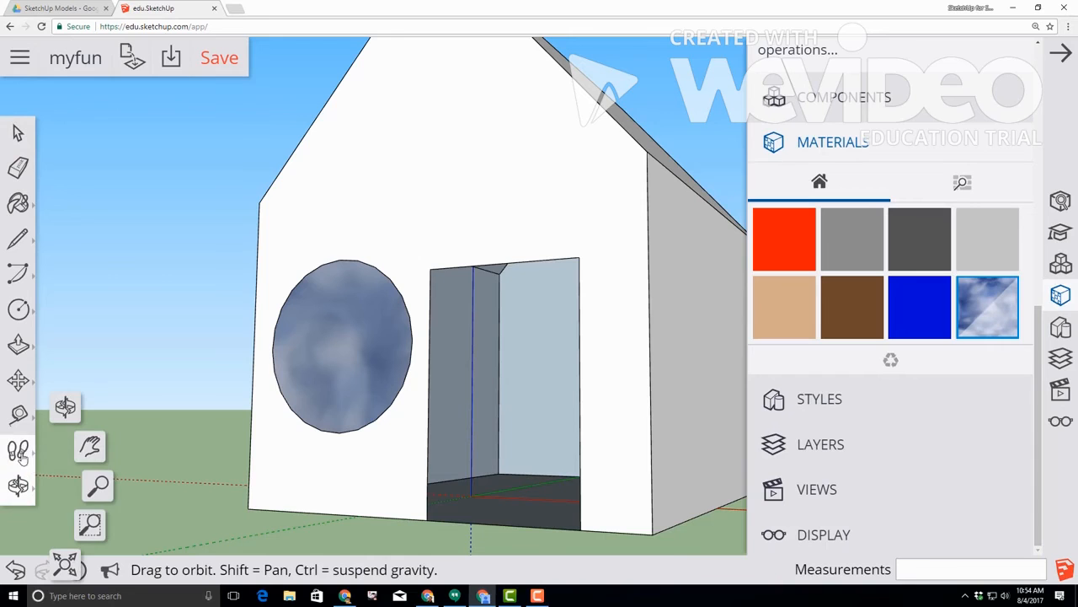
left_click(18, 451)
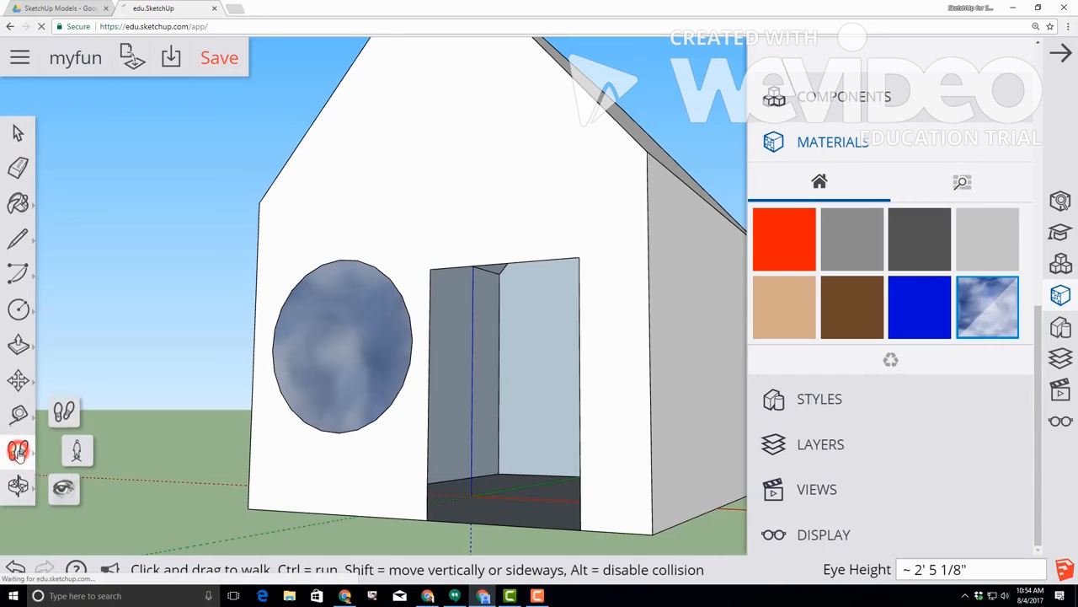
left_click(65, 411)
mouse_move(520, 522)
left_mouse_down()
mouse_move(545, 384)
mouse_move(508, 379)
left_mouse_up()
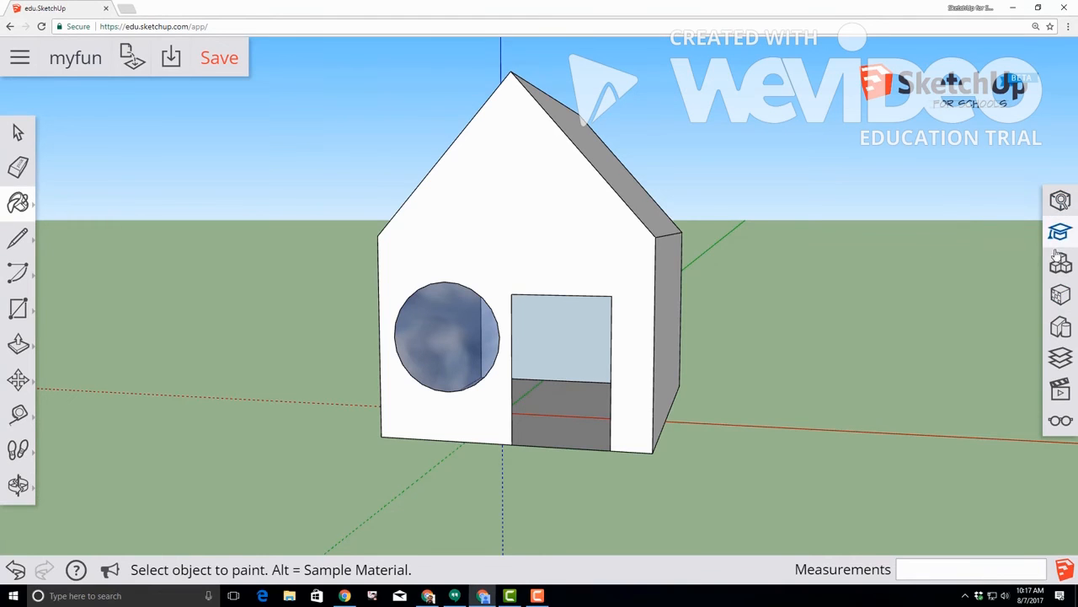
- Paint the front wall and the adjoining side wall nearest the doorway with a light orange-brown brick from Brick, Cladding and Siding
left_click(1060, 294)
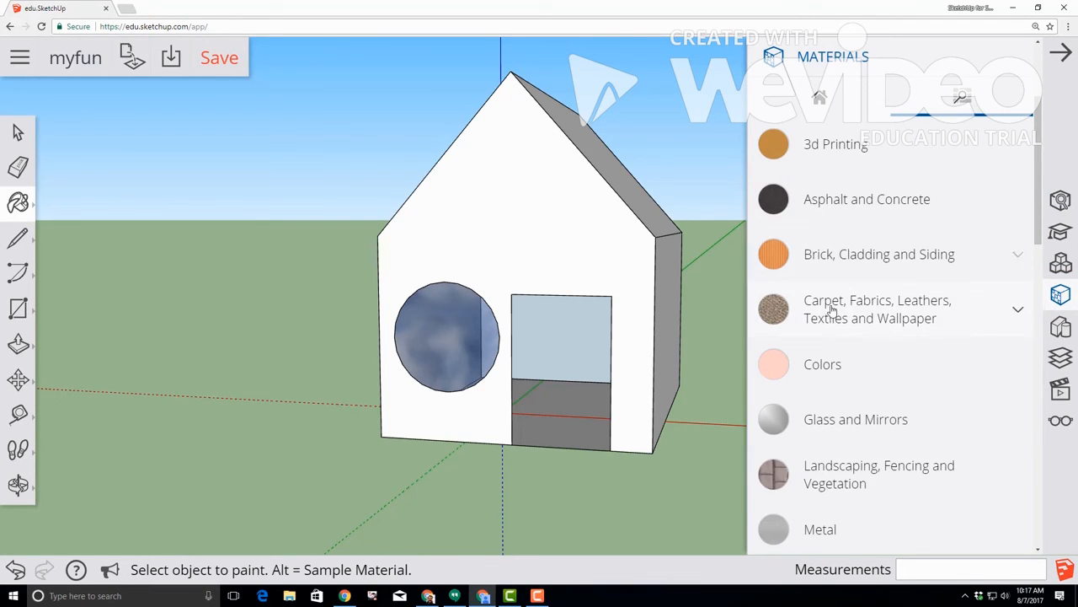
left_click(845, 255)
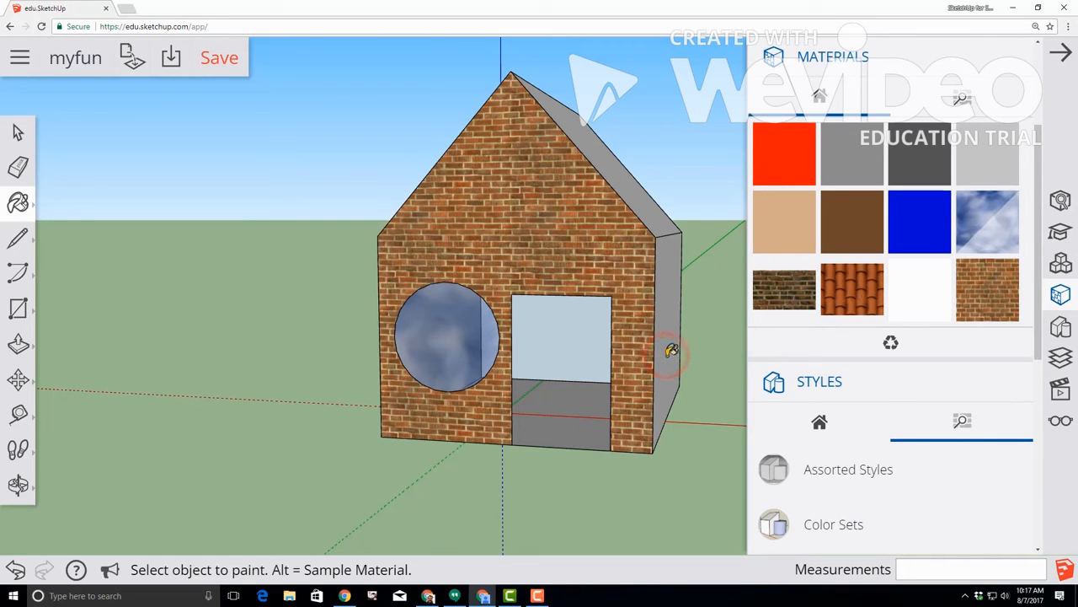
- Paint the remaining long side wall and the back gable wall with the dark brick material already in the model
left_click(18, 487)
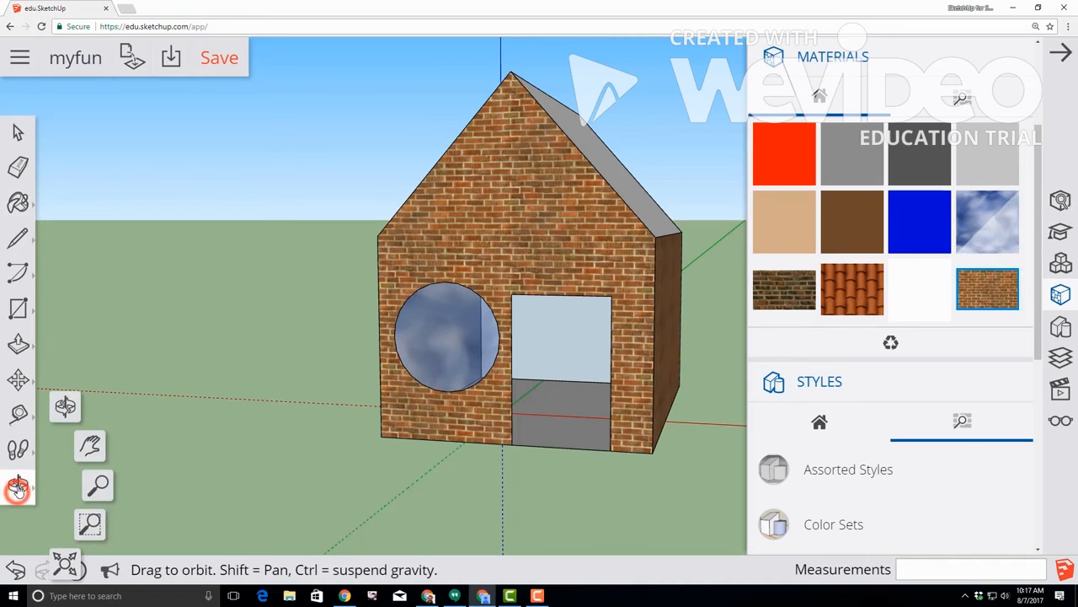
left_click(70, 409)
left_click_drag(207, 388, 746, 407)
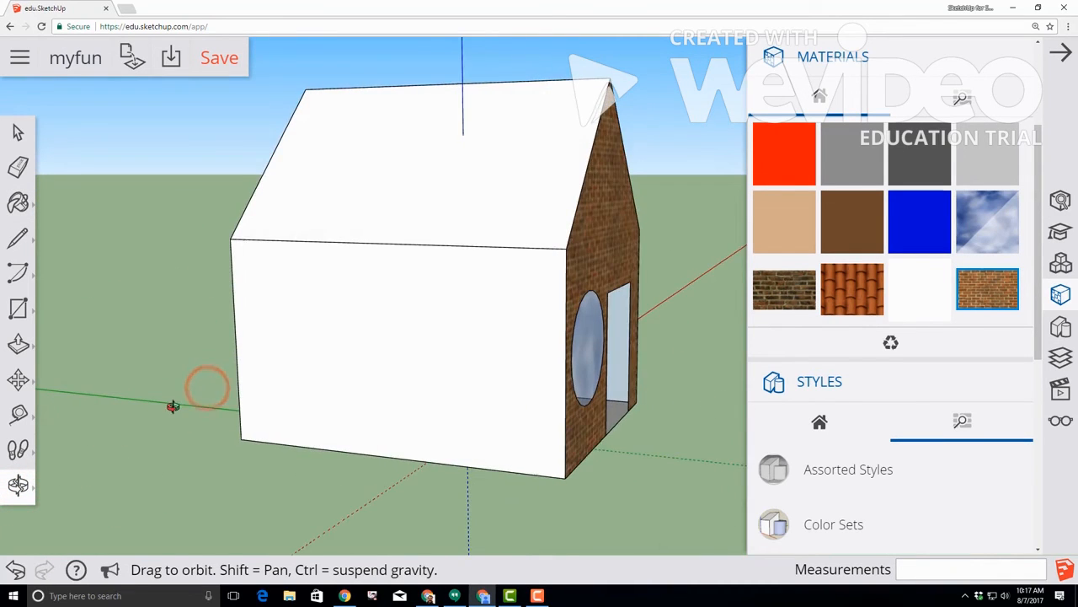
left_click_drag(178, 408, 534, 402)
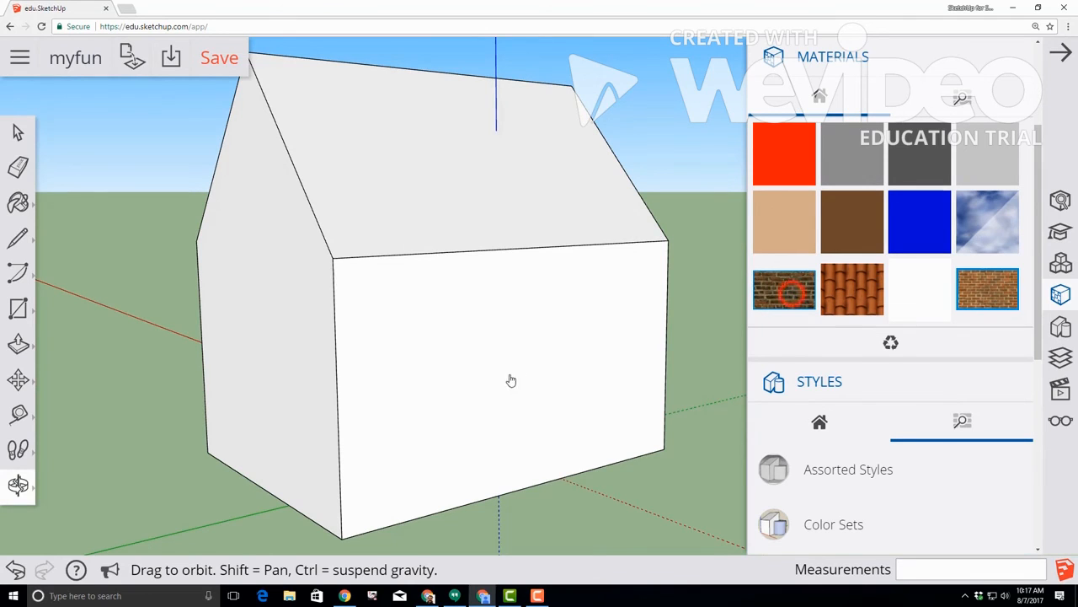
left_click(433, 406)
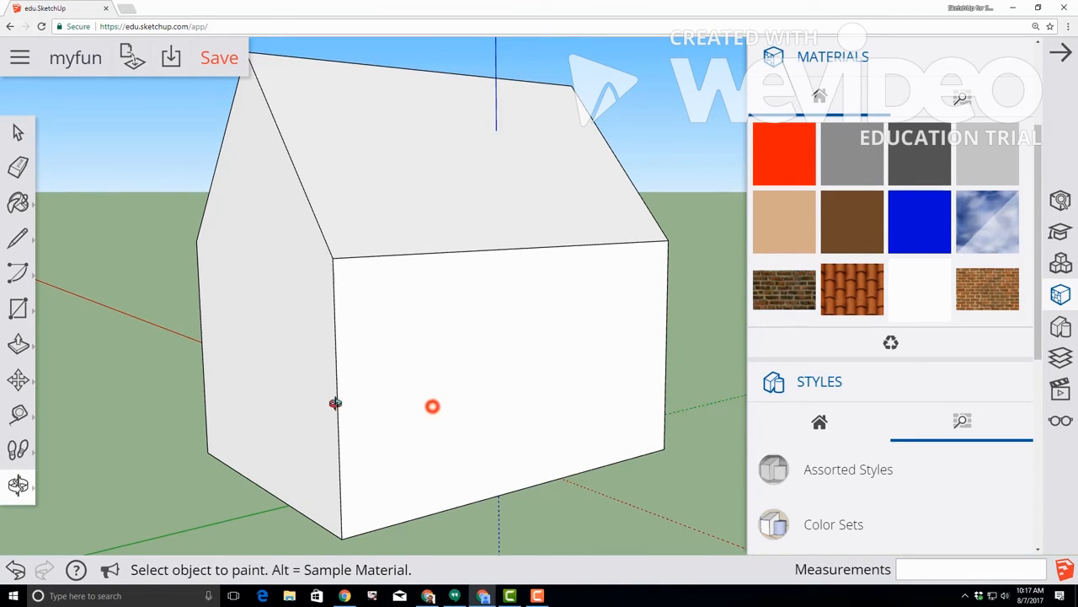
left_click(285, 394)
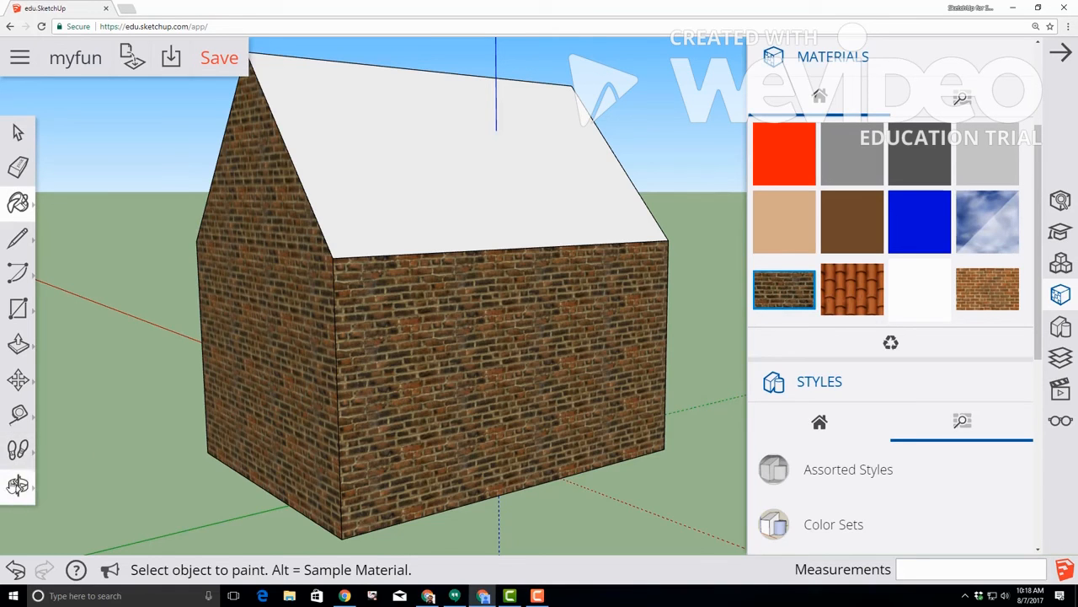
- Paint the roof slope above the dark brick side wall with the light tan wood shingles from the Roofing materials
left_click(18, 483)
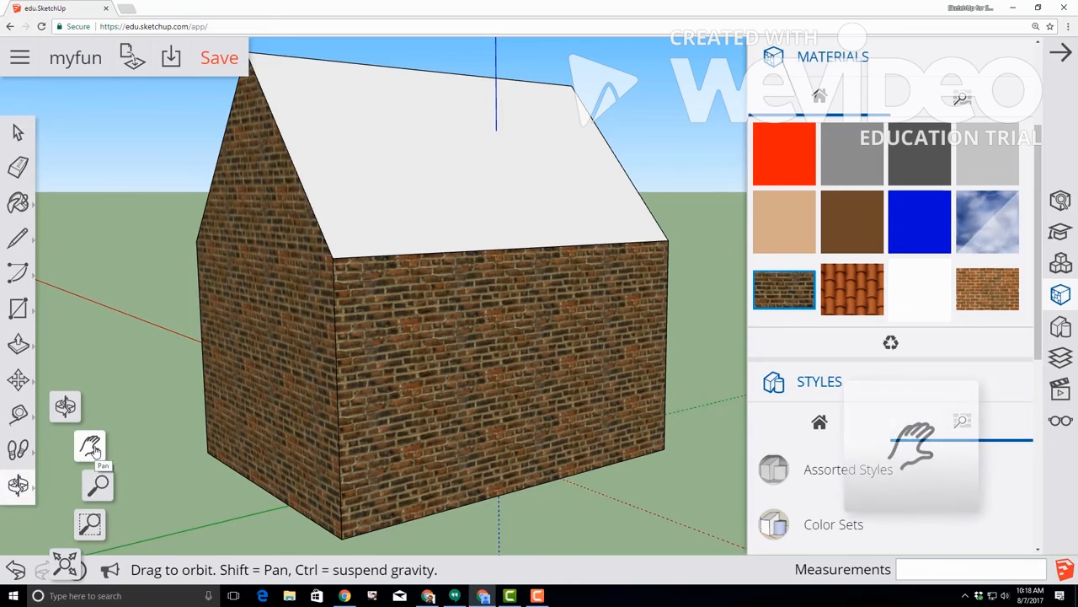
left_click(90, 446)
left_click_drag(420, 195, 464, 410)
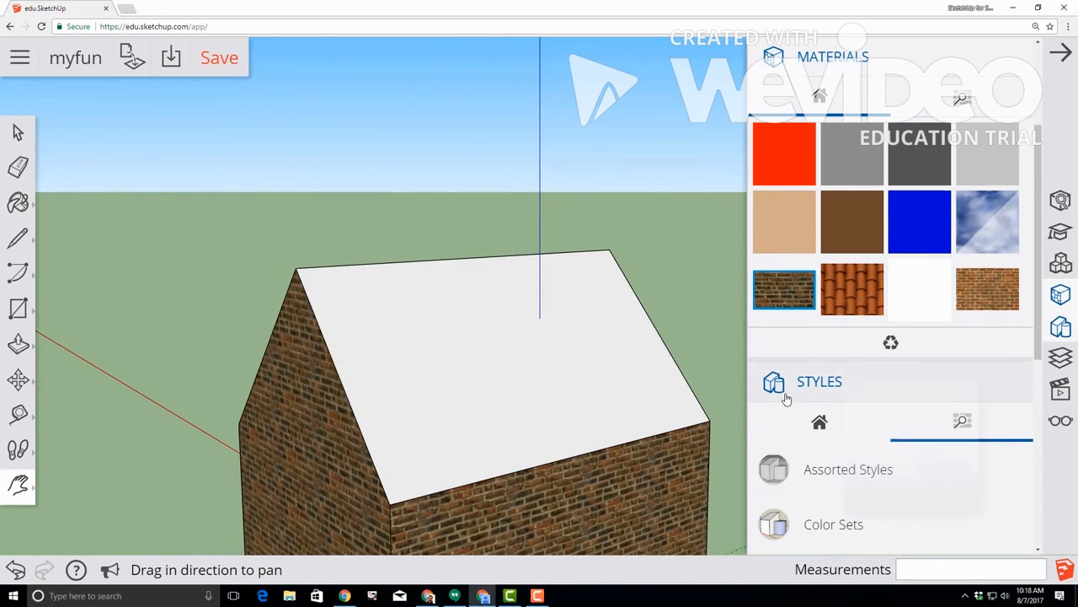
left_click(962, 99)
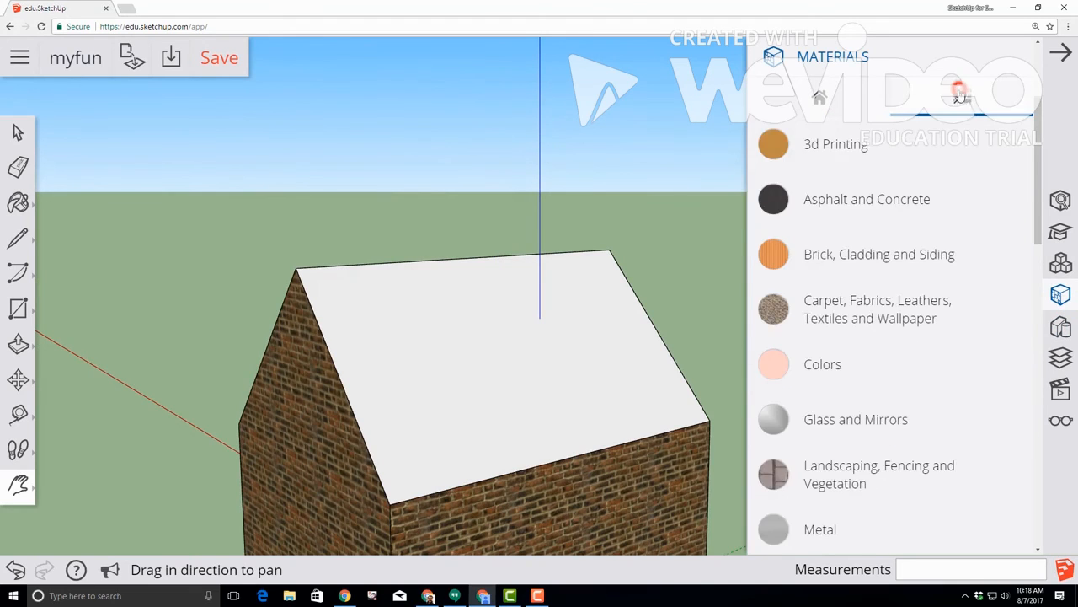
scroll(835, 384, "down", 4)
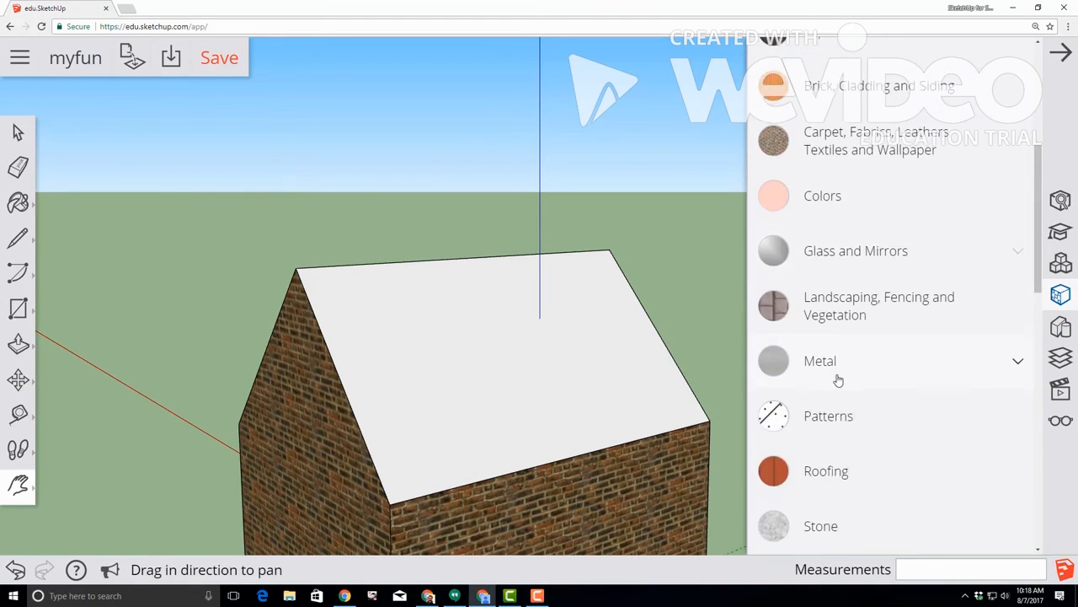
left_click(822, 362)
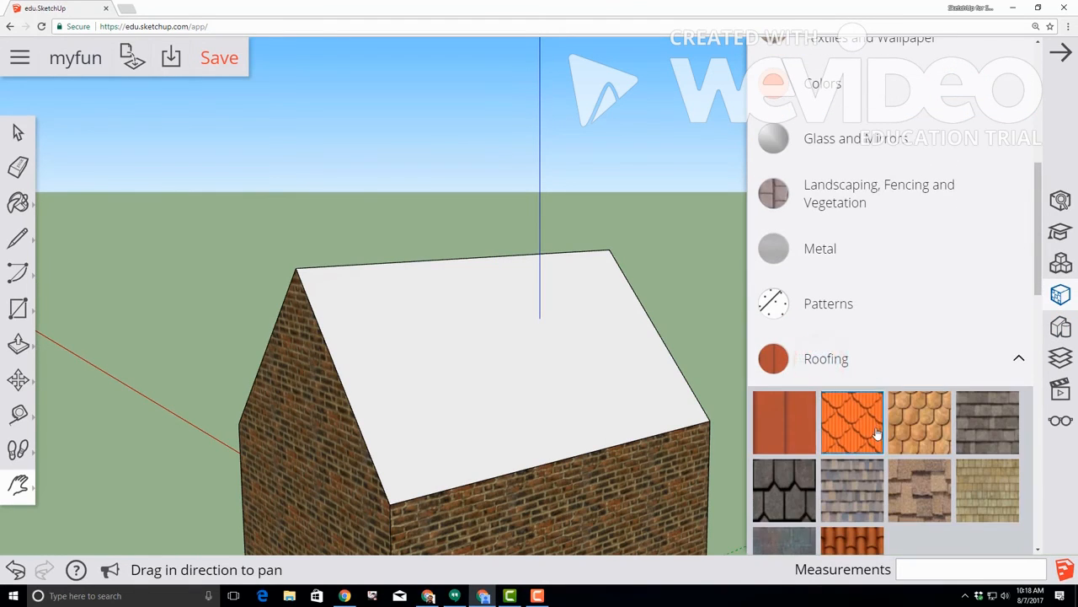
left_click(989, 497)
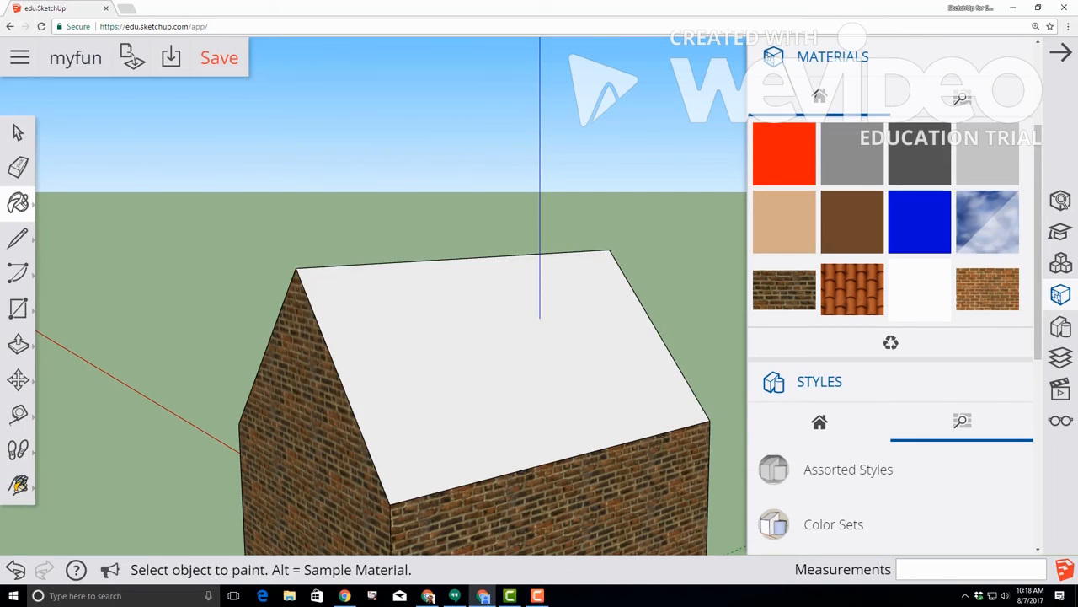
- Paint the opposite roof slope with the same light tan wood shingle material
left_click(18, 487)
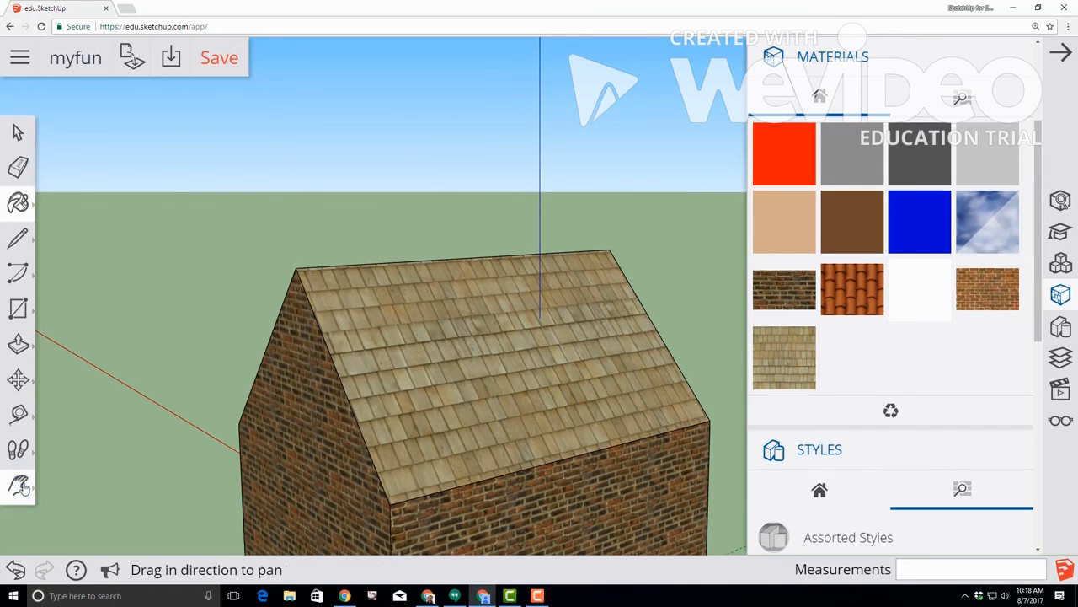
left_click(65, 406)
left_click_drag(106, 380, 410, 401)
left_click(611, 357)
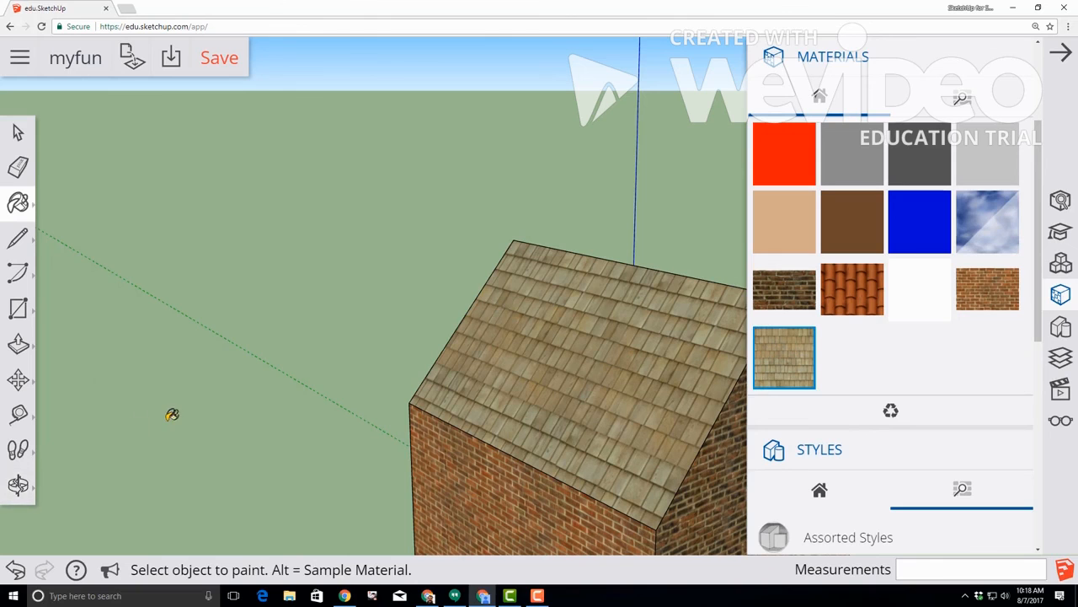
- View the textured house from the front and save the changes to the myfun model
left_click(20, 486)
left_click(67, 406)
left_click_drag(151, 414, 194, 387)
left_click_drag(531, 363, 607, 394)
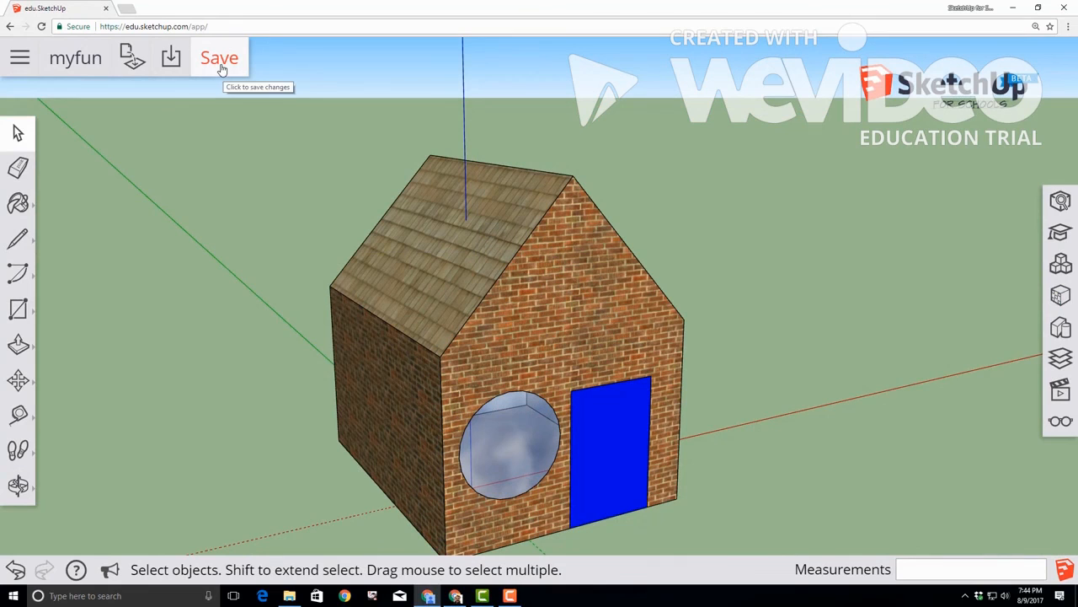
left_click(220, 61)
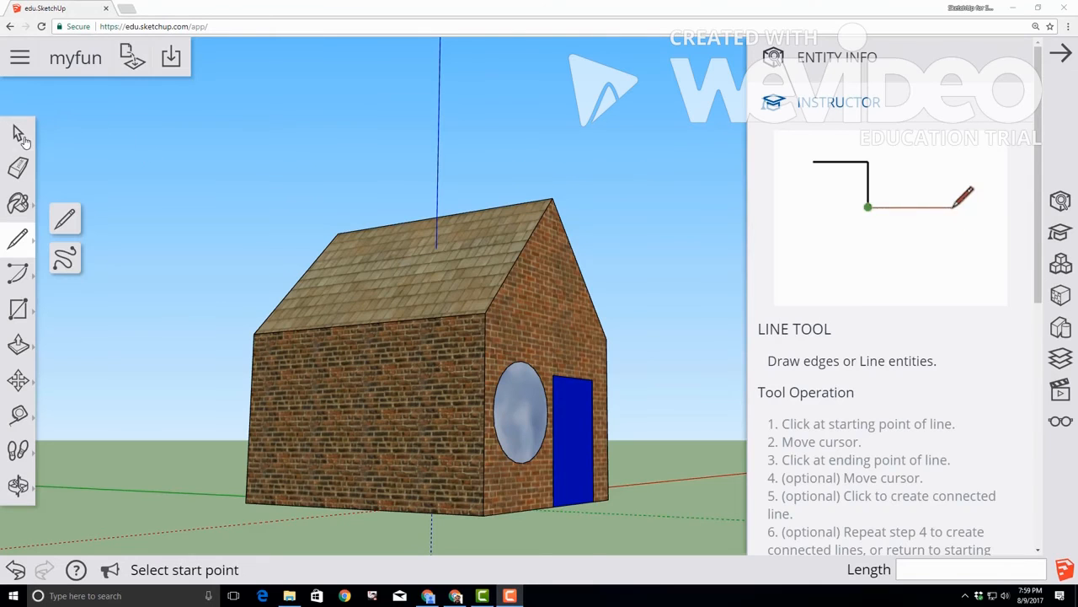
- Hide the Instructor help and examine the finished house's walls, shingled roof, round window and blue door from several angles
left_click(20, 137)
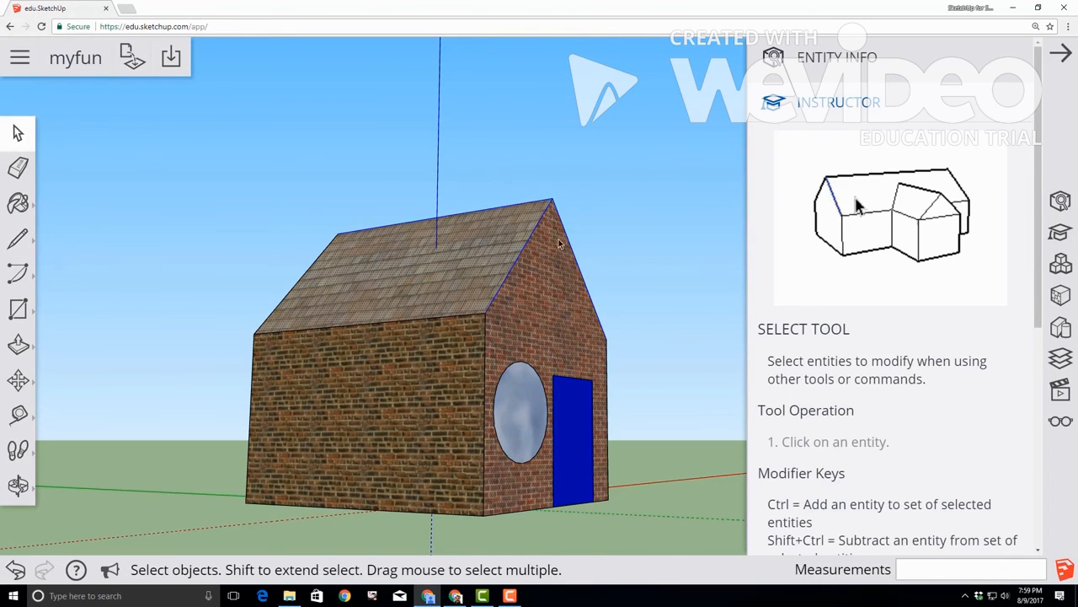
left_click(18, 488)
left_click_drag(673, 227, 359, 392)
left_click_drag(626, 265, 699, 363)
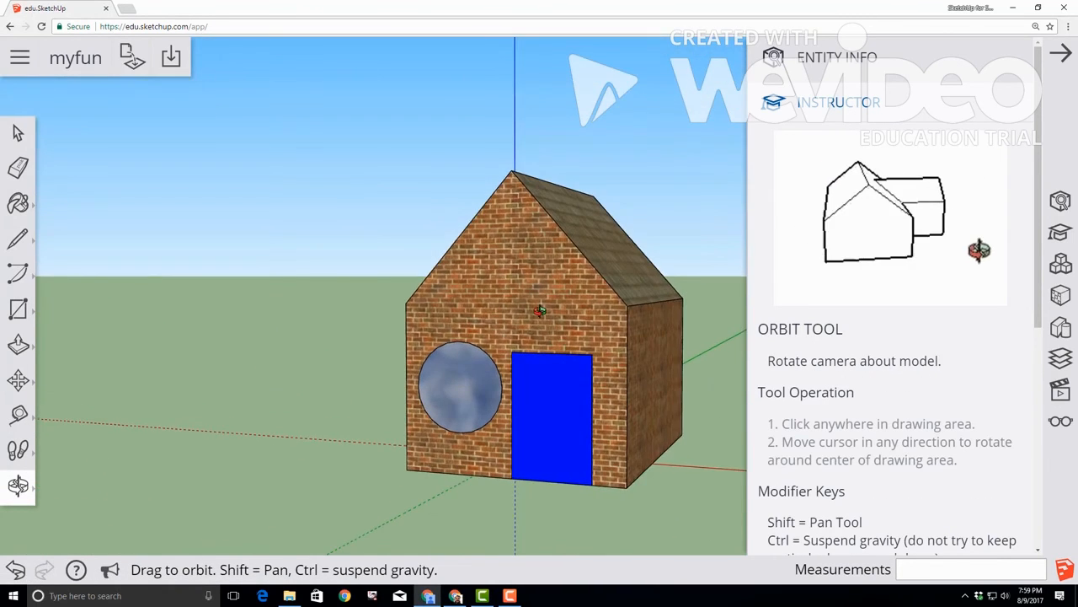
left_click(1060, 58)
left_click_drag(855, 250, 851, 343)
left_click_drag(363, 310, 638, 315)
left_click_drag(228, 407, 238, 356)
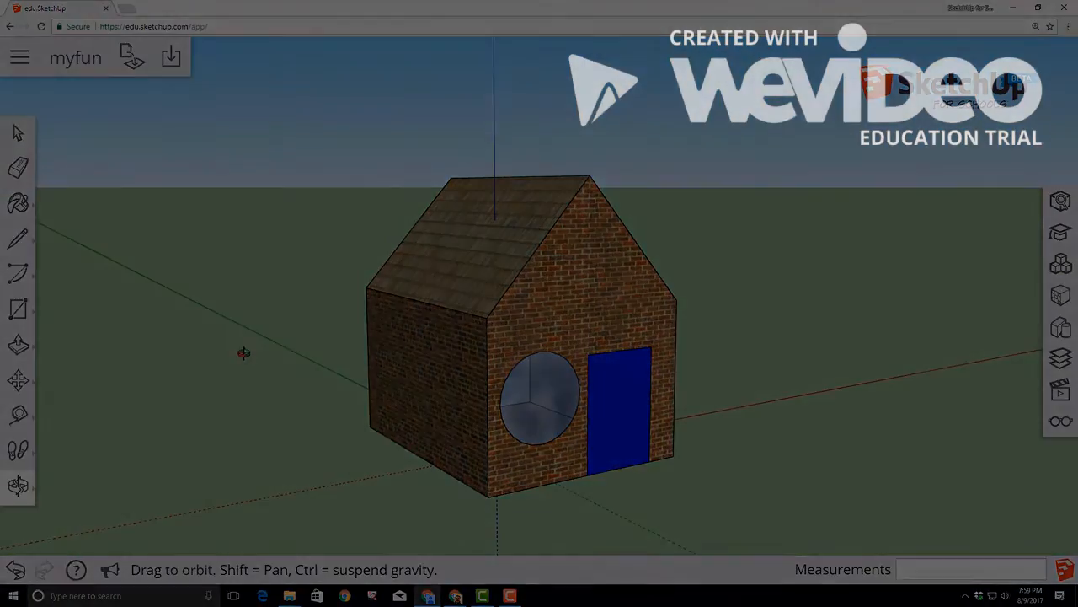